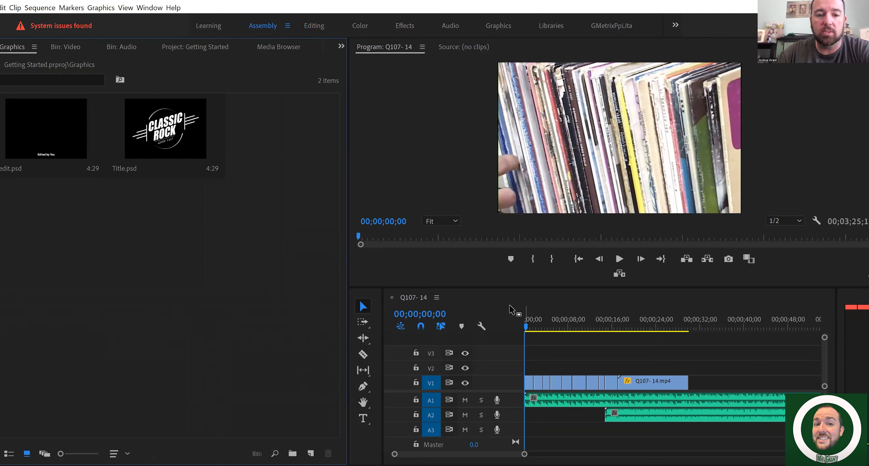
- Move the playhead frame by frame to the end of the last video clip on V1, at 00;00;30;00
click(371, 338)
drag(378, 339, 382, 340)
click(536, 337)
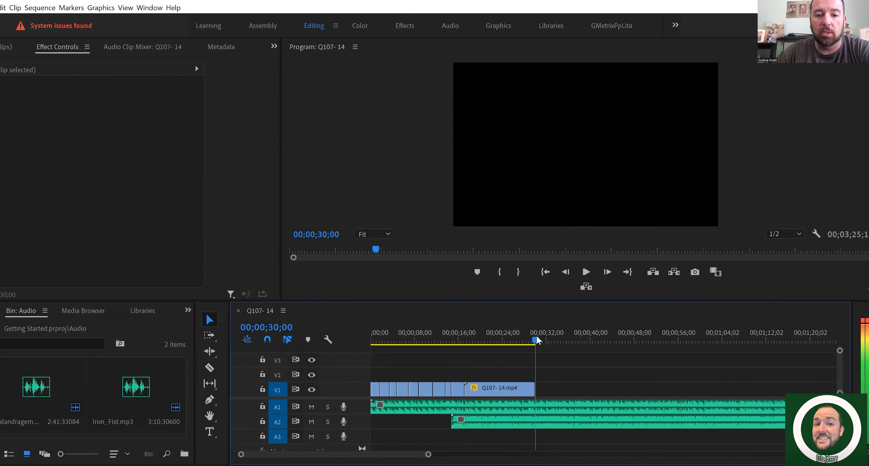
drag(536, 337, 534, 335)
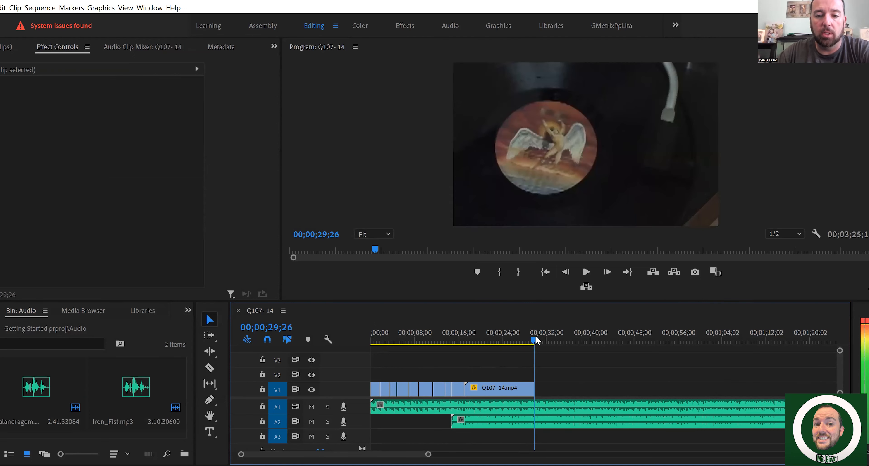
click(608, 271)
click(609, 272)
click(609, 271)
click(609, 272)
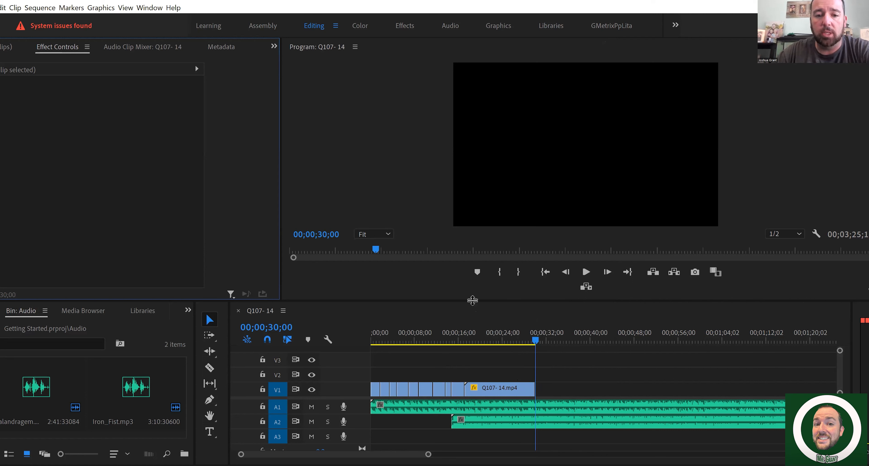
- Split the last Q107-14.mp4 clip on V1 just before 00;00;24;00 with the Razor tool and select its first piece
click(211, 368)
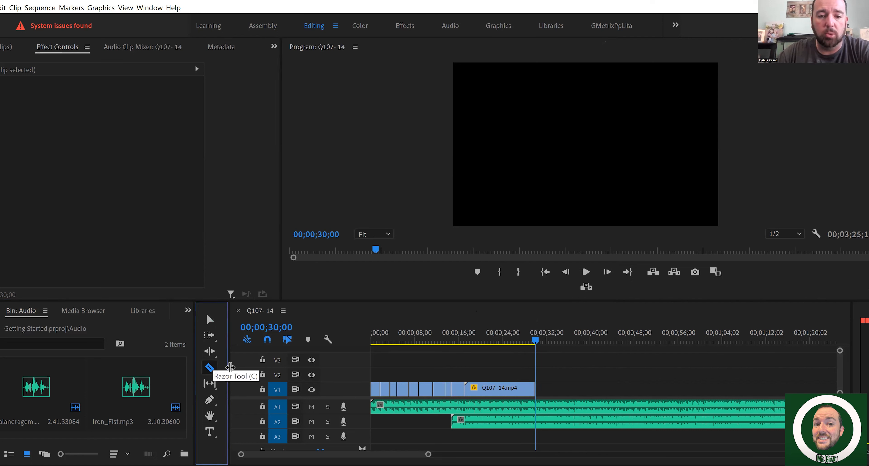
click(500, 387)
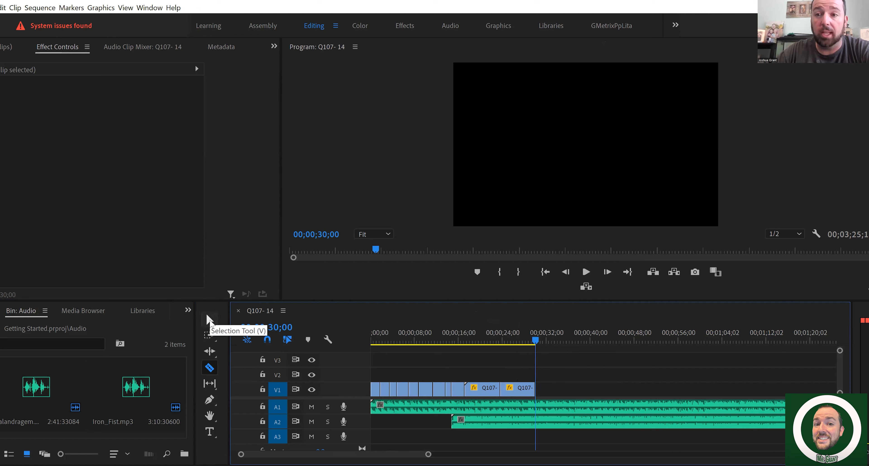
click(216, 316)
click(486, 390)
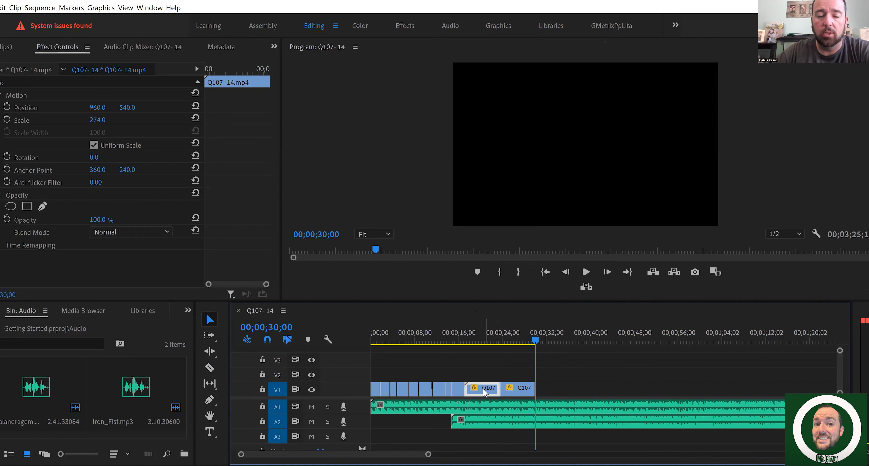
- Delete the piece of the Q107-14.mp4 clip after the cut, and undo the deletion
drag(536, 343, 505, 342)
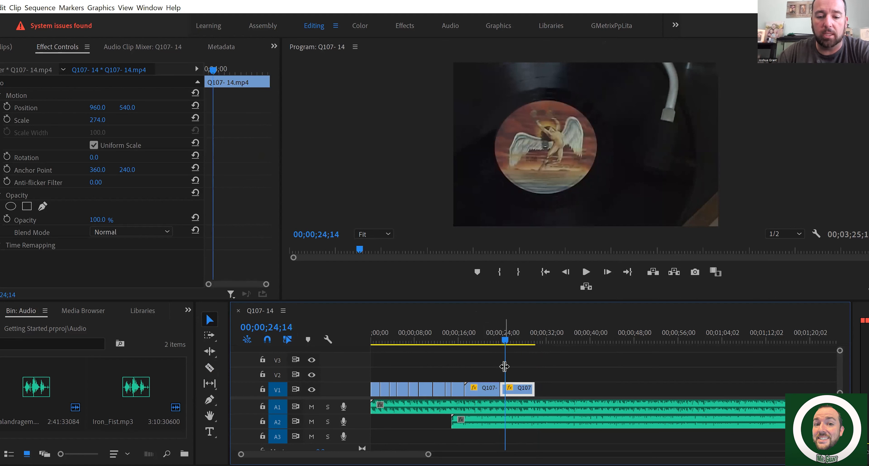
key(Delete)
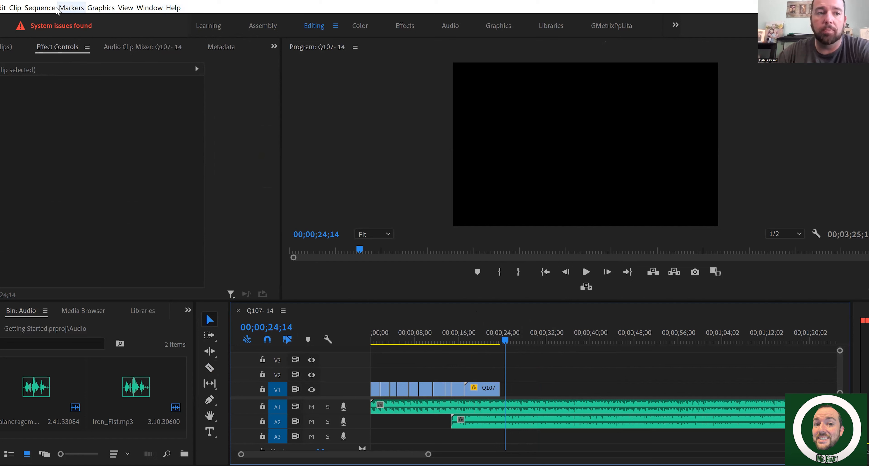
click(2, 7)
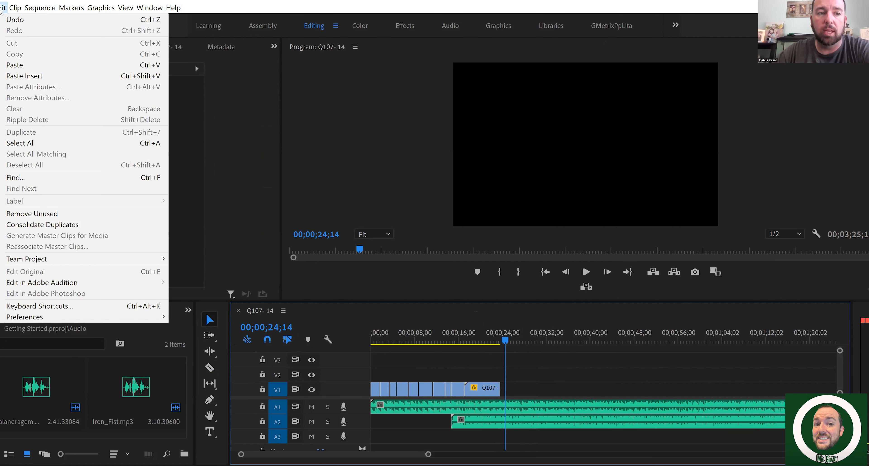
click(254, 17)
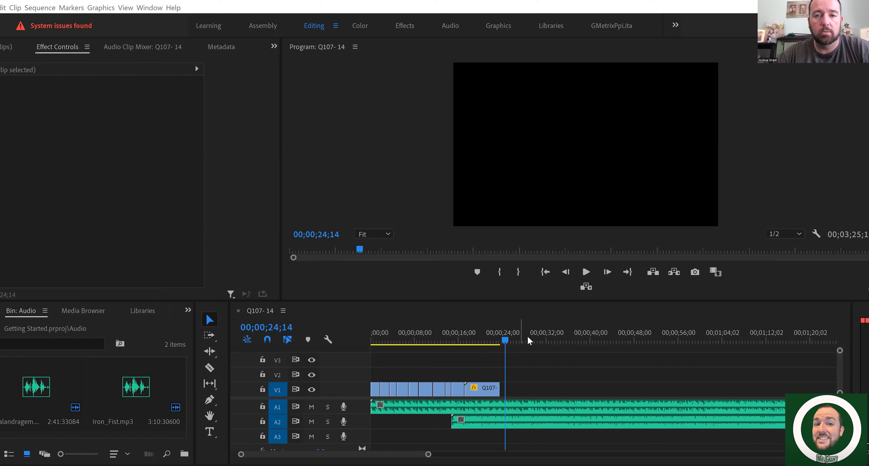
key(ctrl+v)
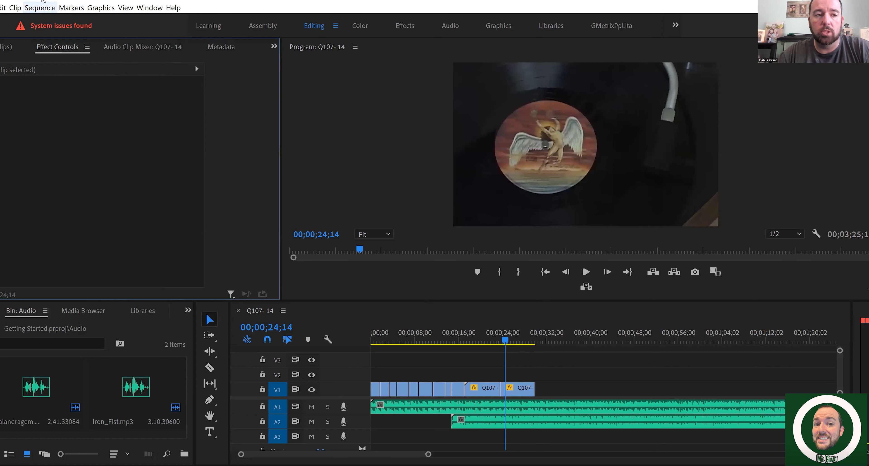
click(3, 7)
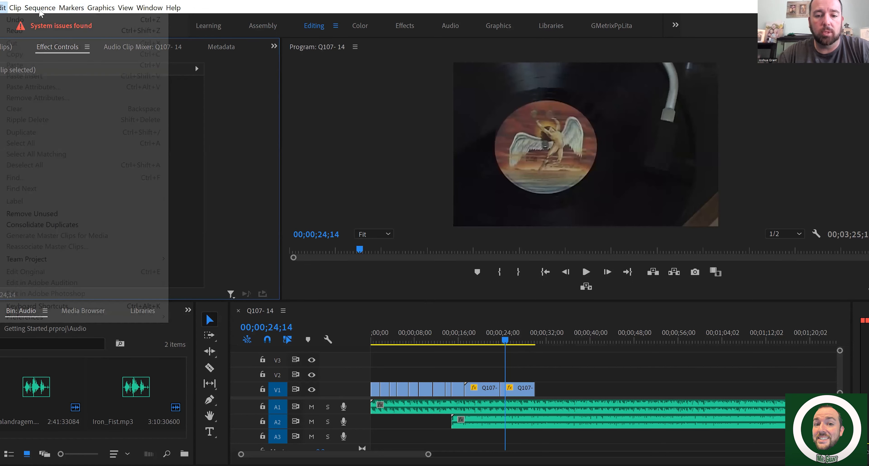
click(350, 210)
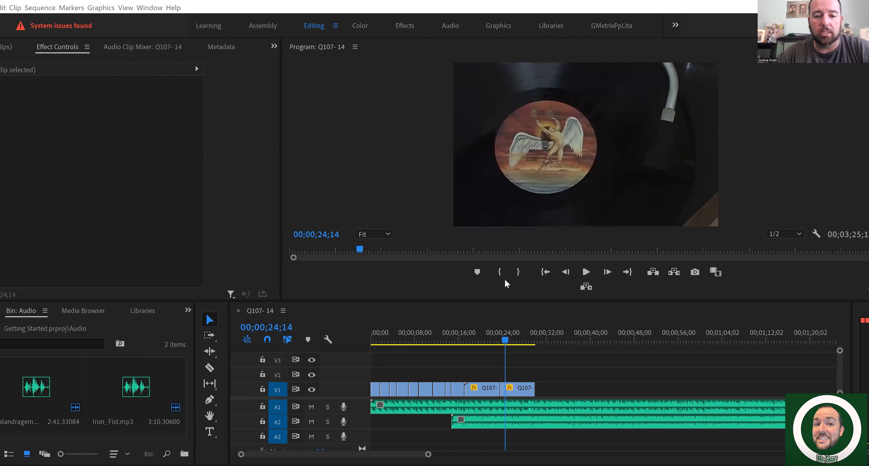
- Scrub across the cut up to 00;00;27;05, increase the audio tracks' height and enlarge the timeline area
click(491, 334)
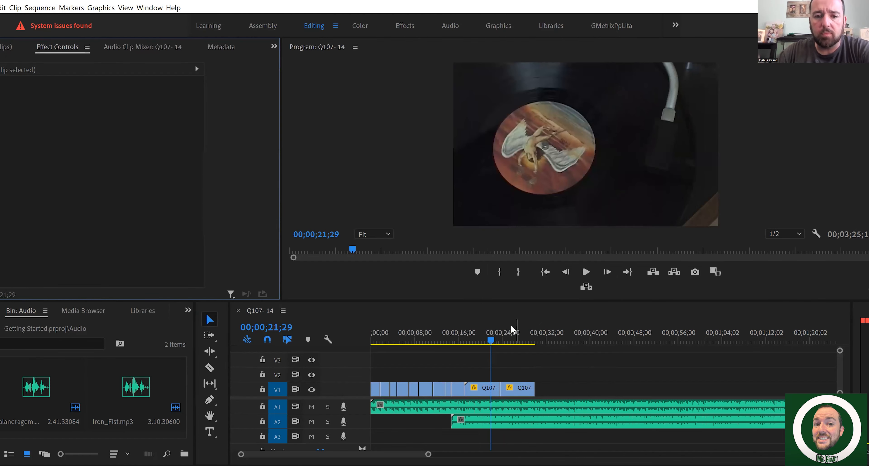
drag(492, 337, 521, 333)
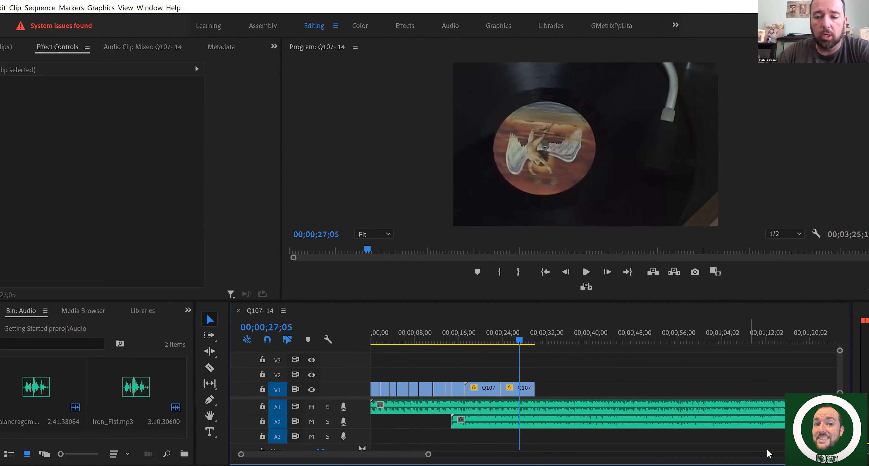
key(alt+=)
key(alt+=)
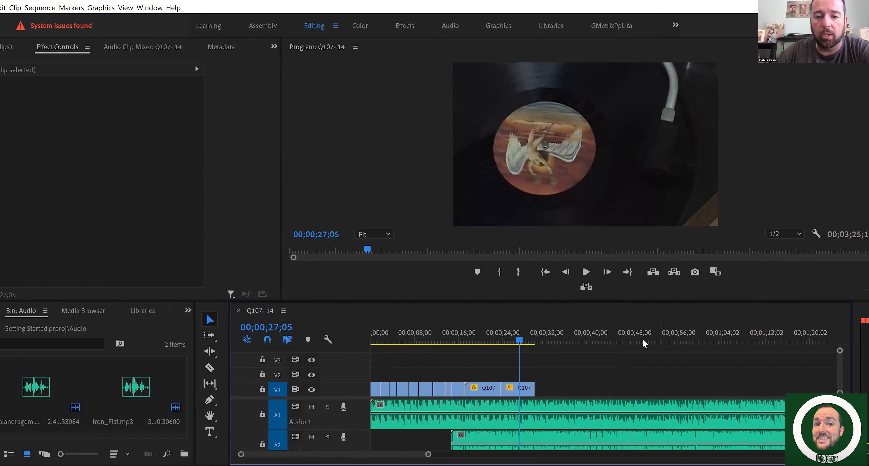
drag(559, 300, 556, 261)
- Play the sequence from about 00;00;08;00 and shift the Iron_Fist.mp3 clip on A2 to start at the cut between the last two video clips
drag(523, 297, 417, 306)
click(586, 232)
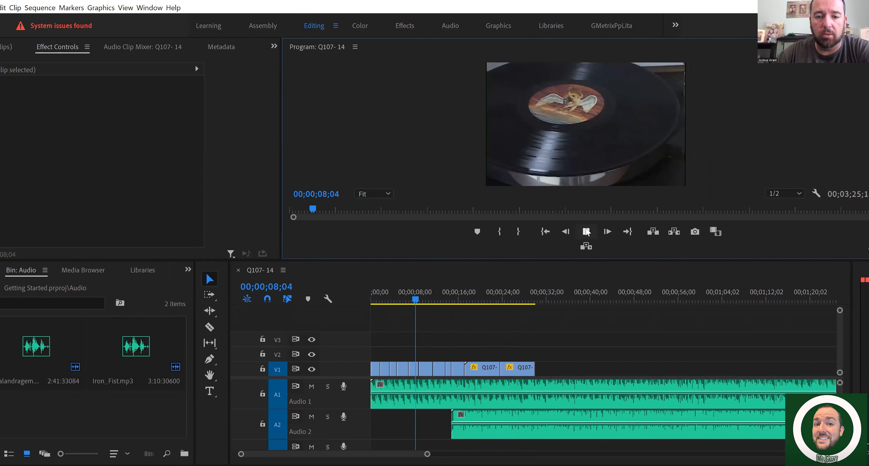
click(510, 418)
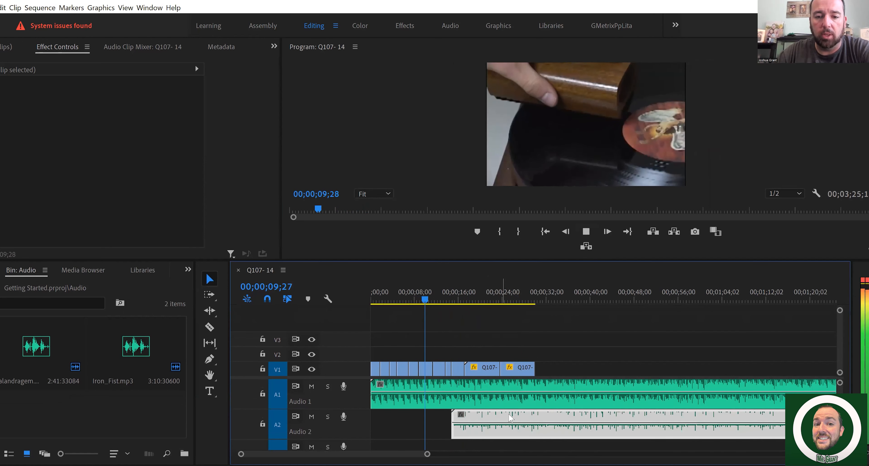
drag(546, 414, 559, 416)
- Play through the turntable needle shot to 00;00;15;18 to find the music change point, and save the project
click(586, 232)
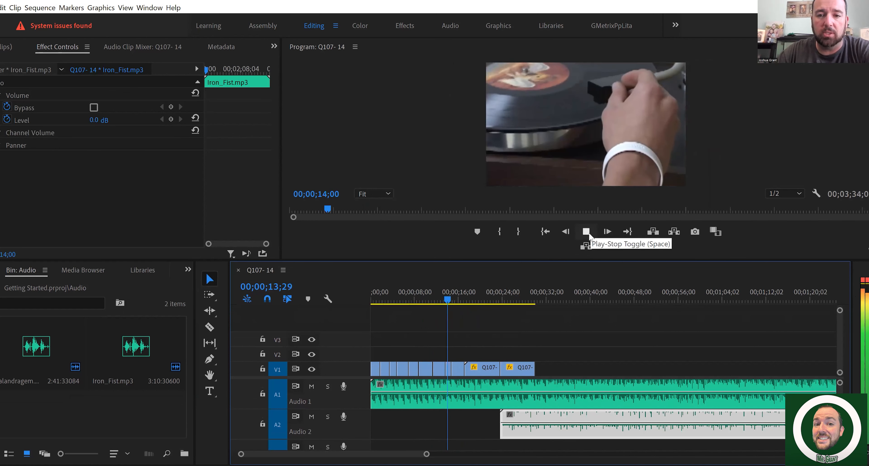
click(585, 231)
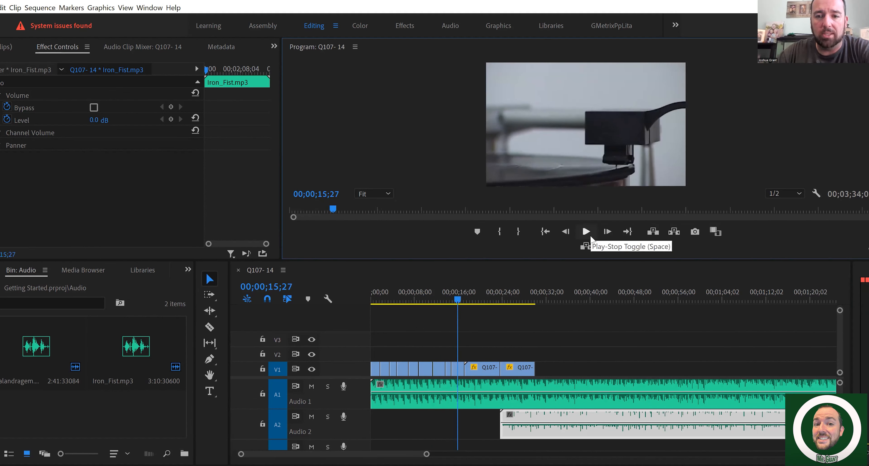
click(457, 299)
key(ctrl+s)
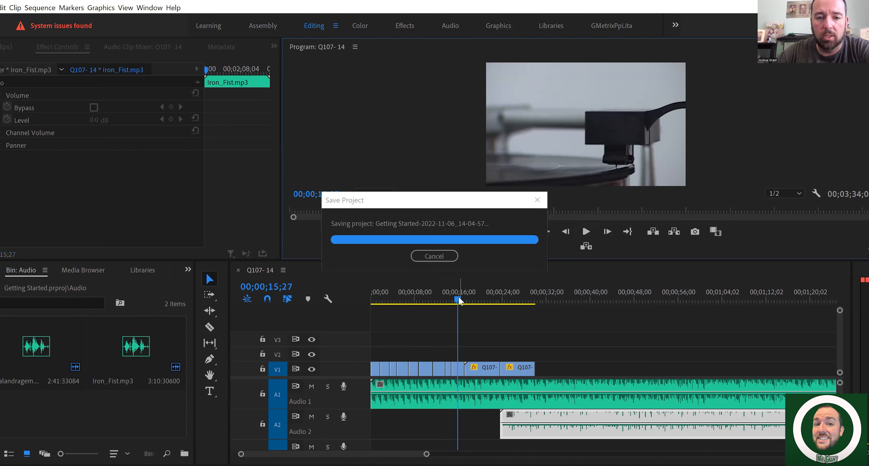
click(455, 299)
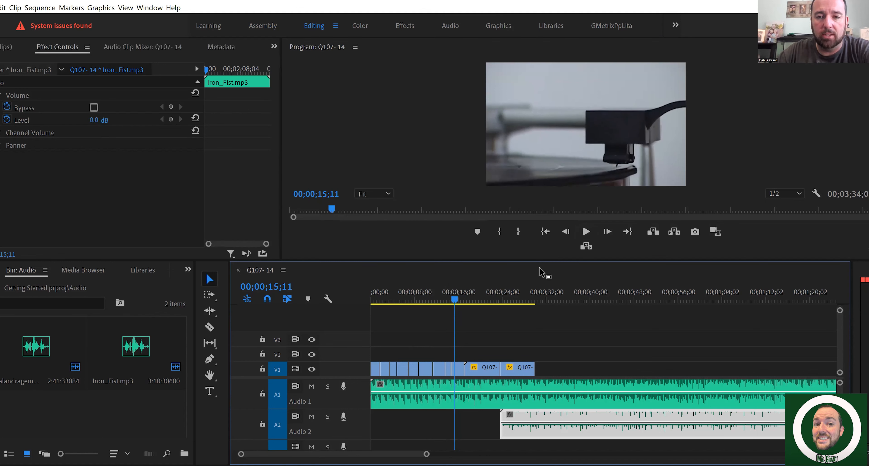
click(585, 232)
click(585, 231)
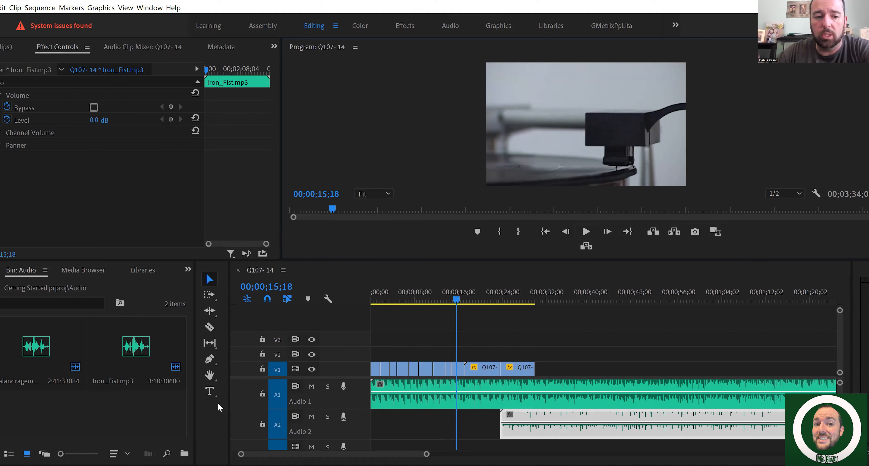
- Add two Pen tool volume keyframes to Malandragem.mp3 on A1 around 00;00;15;06 and lower the second to -74.3 dB
click(210, 360)
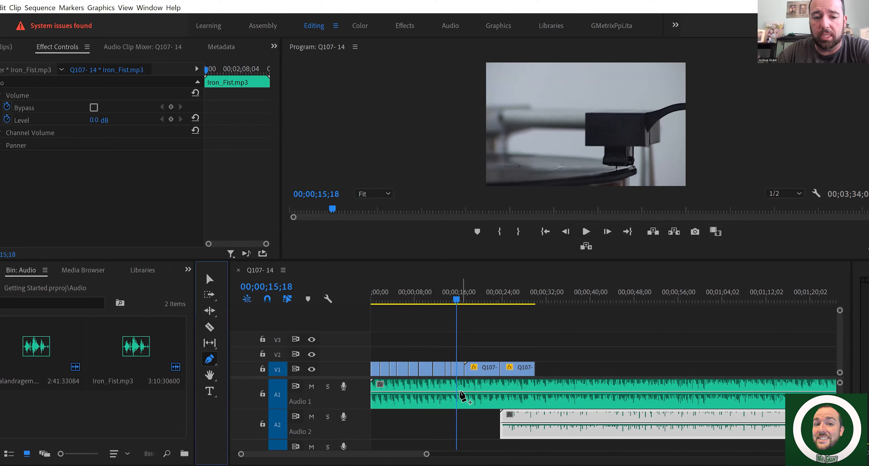
drag(428, 461, 377, 460)
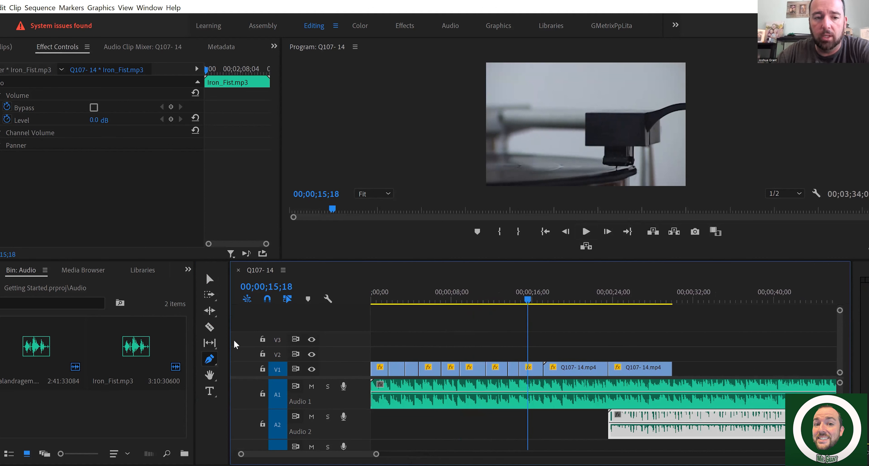
drag(527, 302, 523, 301)
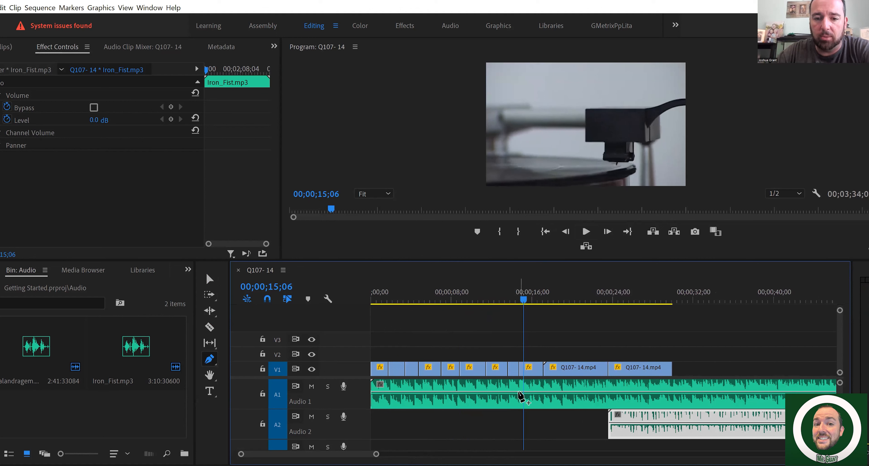
click(519, 392)
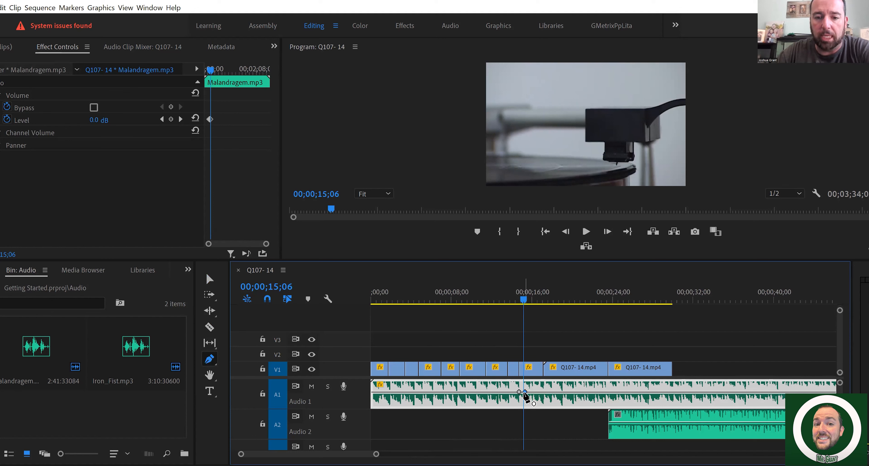
drag(525, 392, 523, 413)
- Move the Iron_Fist.mp3 clip on A2 to start at the playhead, 00;00;15;06, where the first song is faded down
click(210, 279)
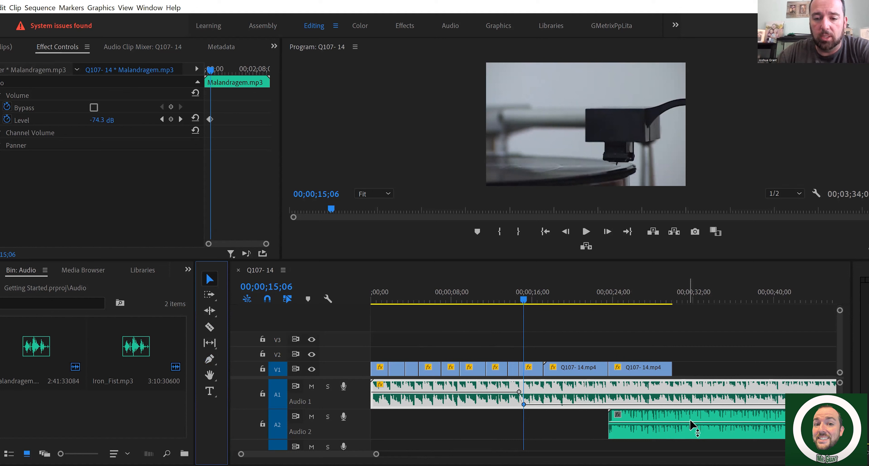
click(692, 420)
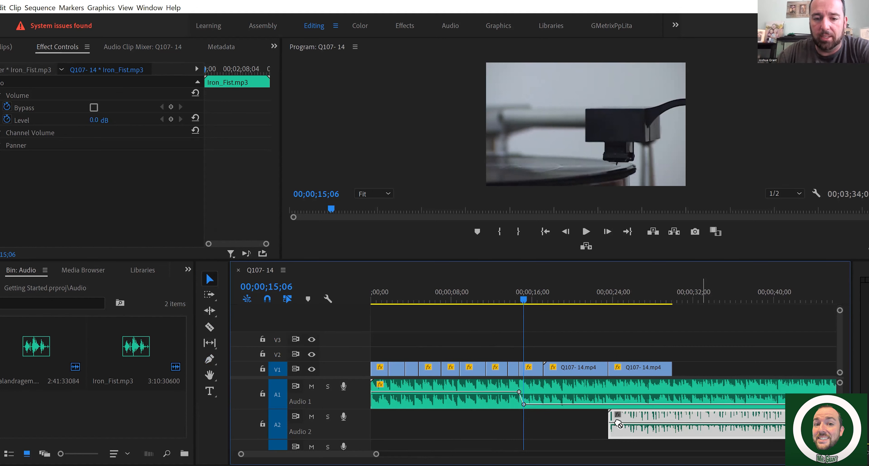
drag(619, 415, 535, 414)
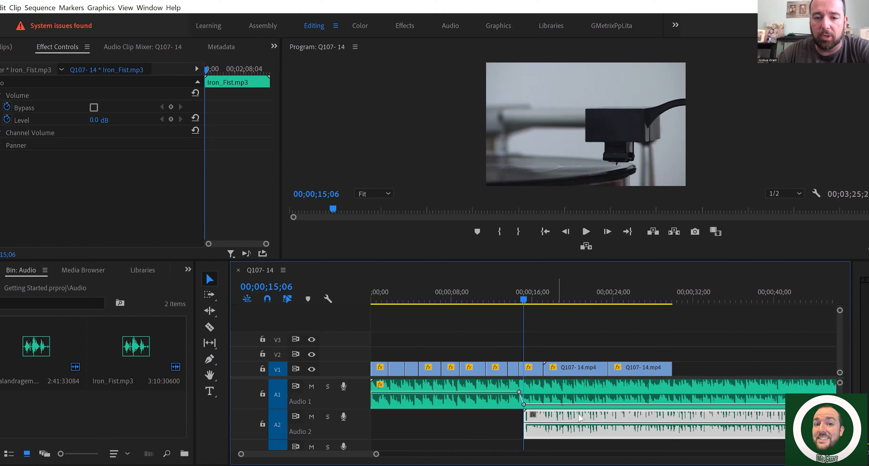
- Play back the music transition between the two audio tracks twice, the first time from 00;00;12;20, to check how it sounds
drag(375, 453, 347, 454)
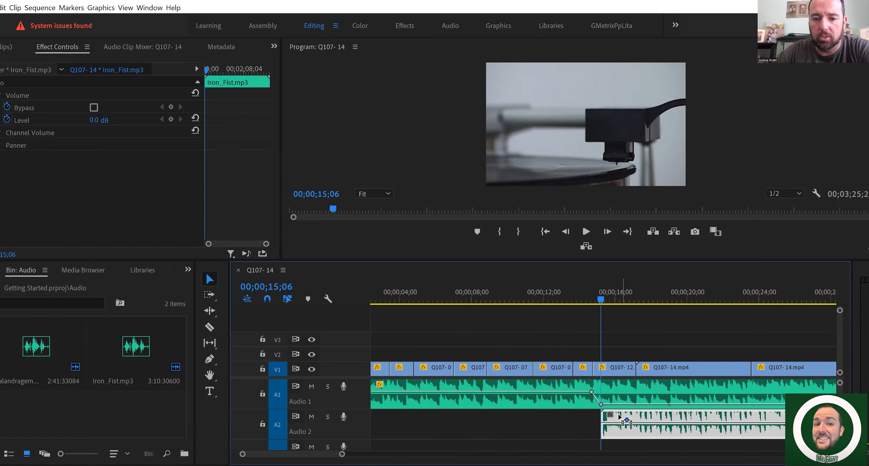
drag(603, 299, 557, 304)
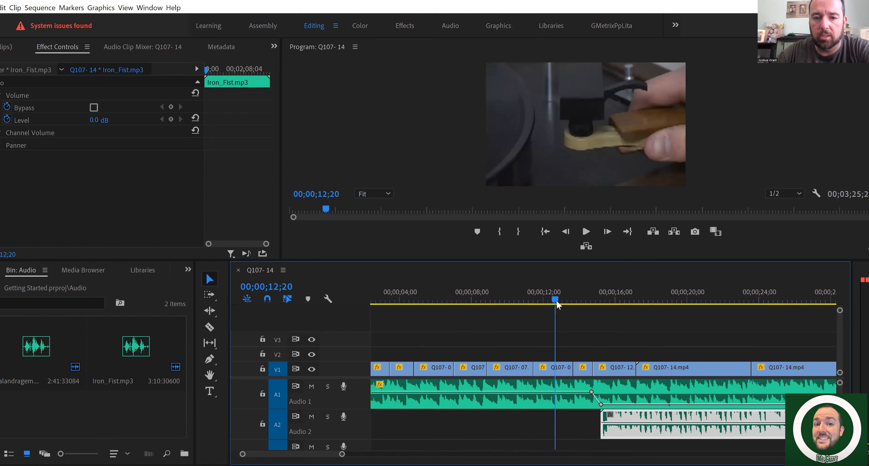
click(593, 232)
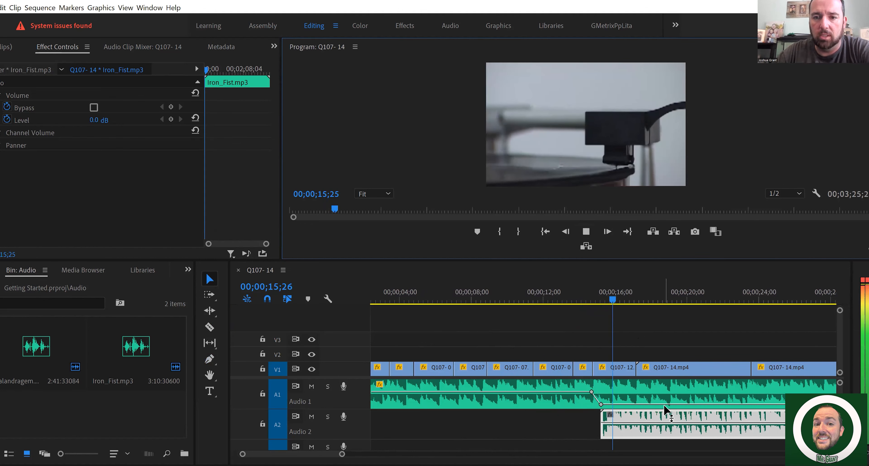
drag(342, 454, 363, 454)
click(586, 232)
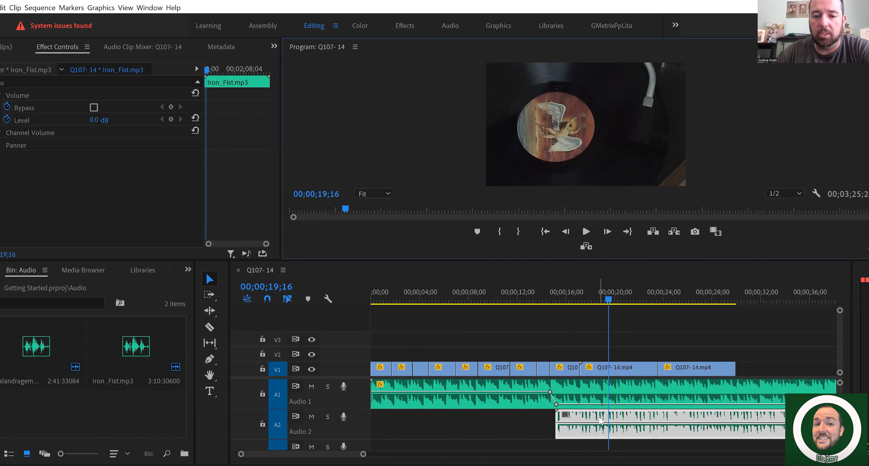
click(565, 301)
drag(566, 300, 517, 300)
click(585, 234)
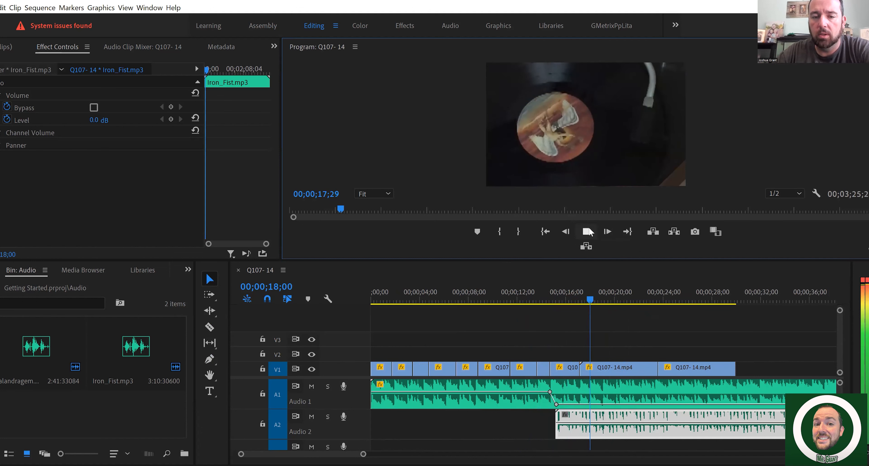
- Play the record label shot up to 00;00;18;29 to hear Iron_Fist.mp3, and show the Getting Started project's top-level bins
click(588, 232)
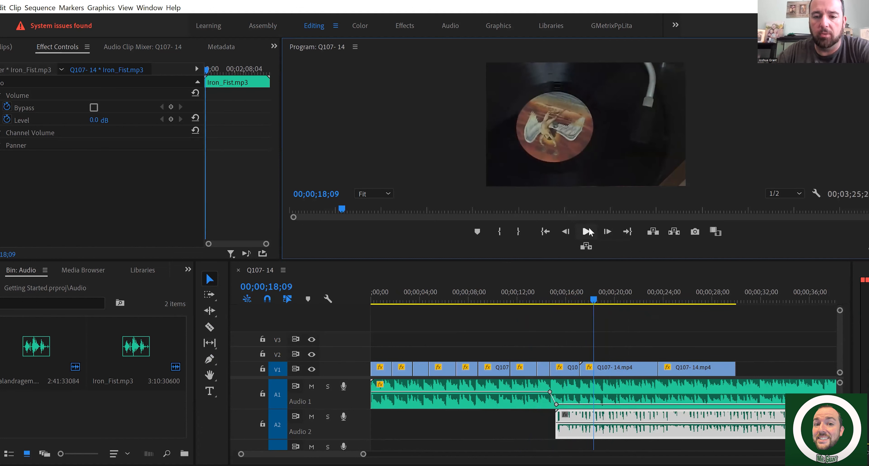
click(589, 232)
click(588, 232)
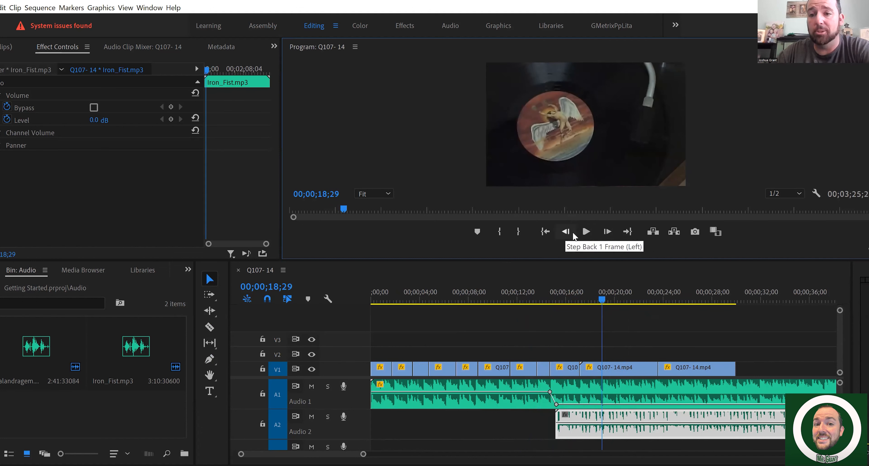
click(2, 272)
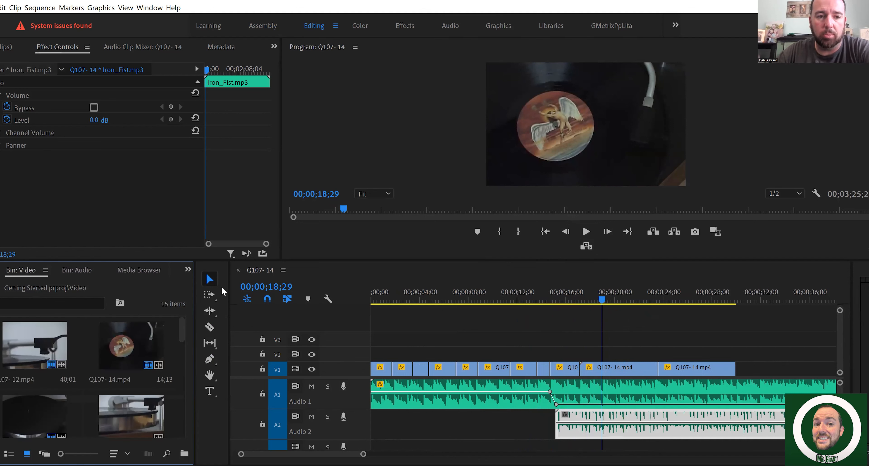
key(shift+1)
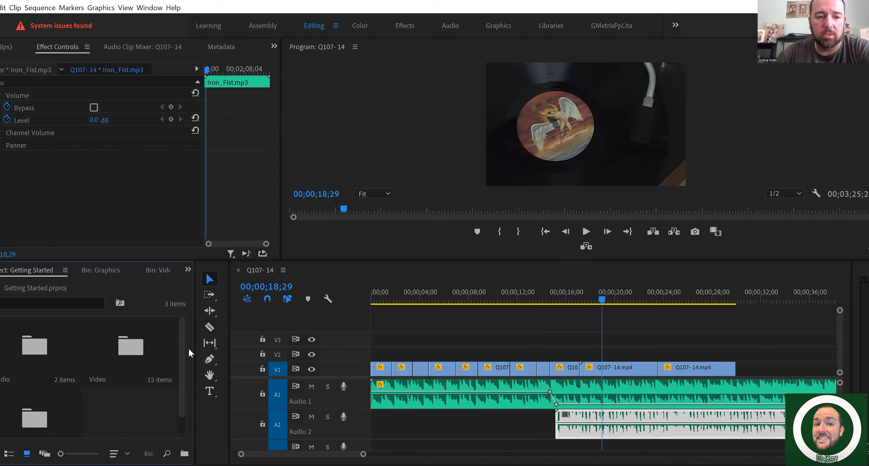
- Use the Razor tool to cut the A1 and A2 audio clips at the end of the last video clip
click(209, 328)
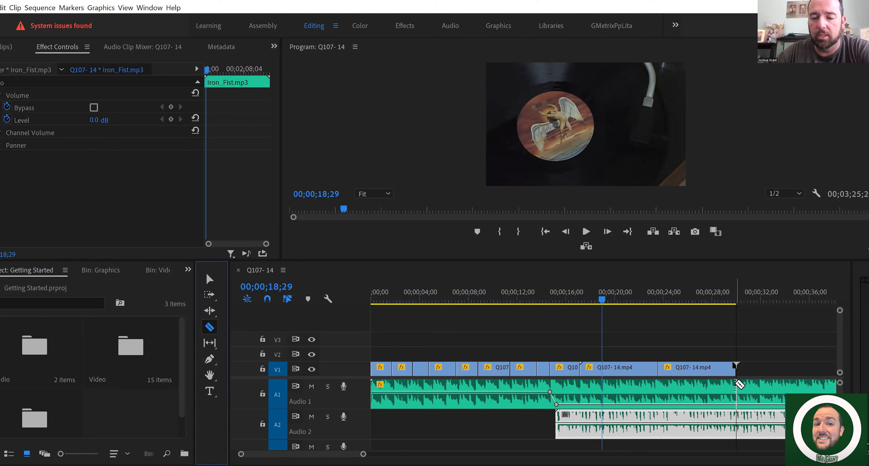
click(742, 387)
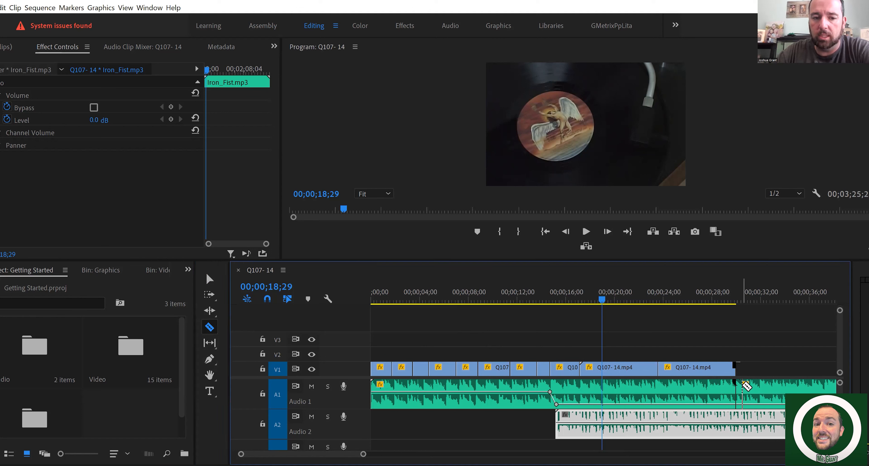
click(737, 419)
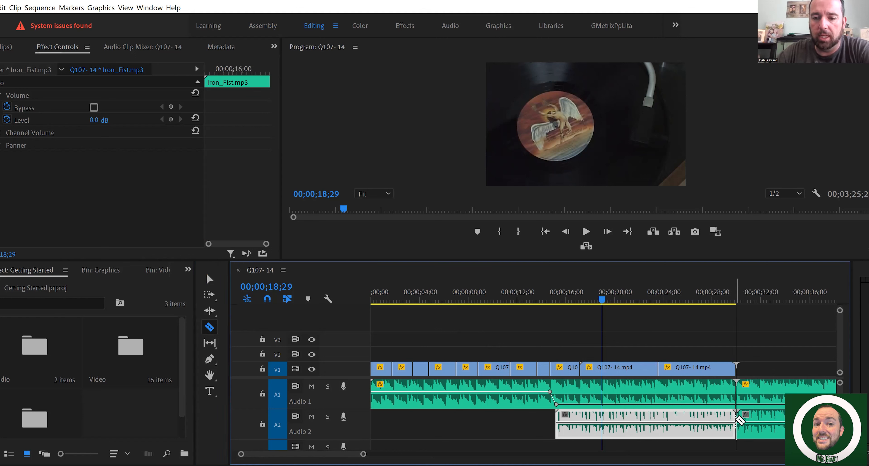
- Delete the leftover audio on A1 and A2 that extends past the end of the video
click(209, 280)
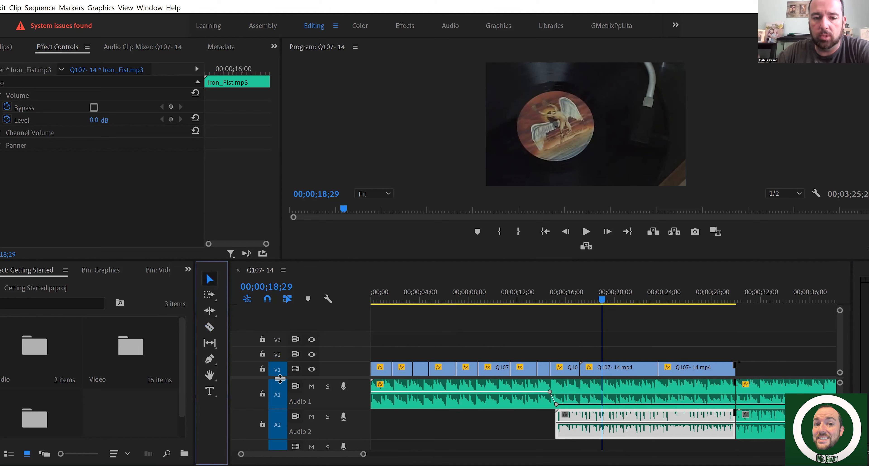
drag(363, 453, 401, 458)
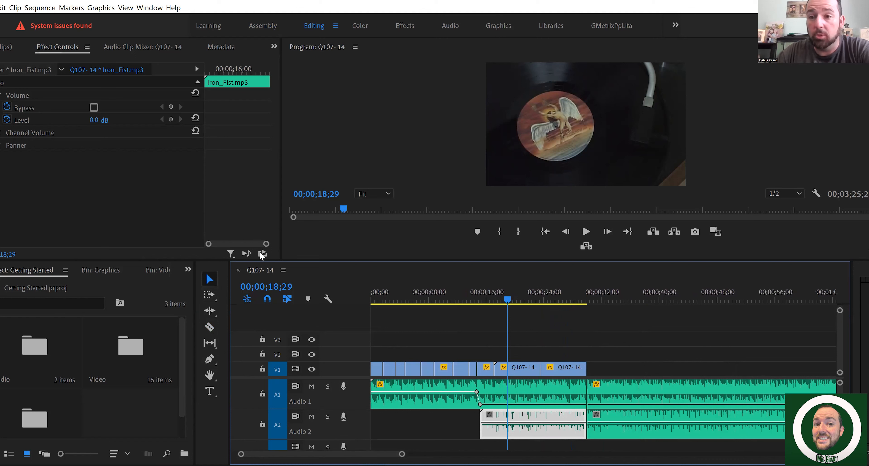
click(212, 278)
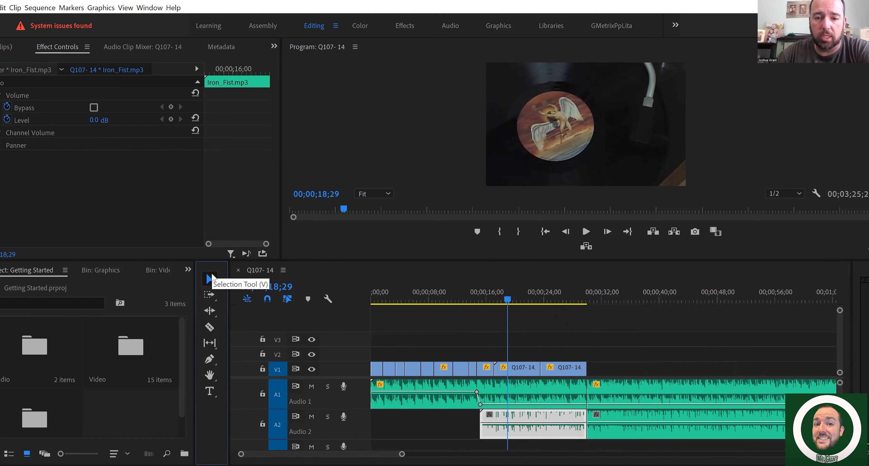
drag(656, 384, 642, 409)
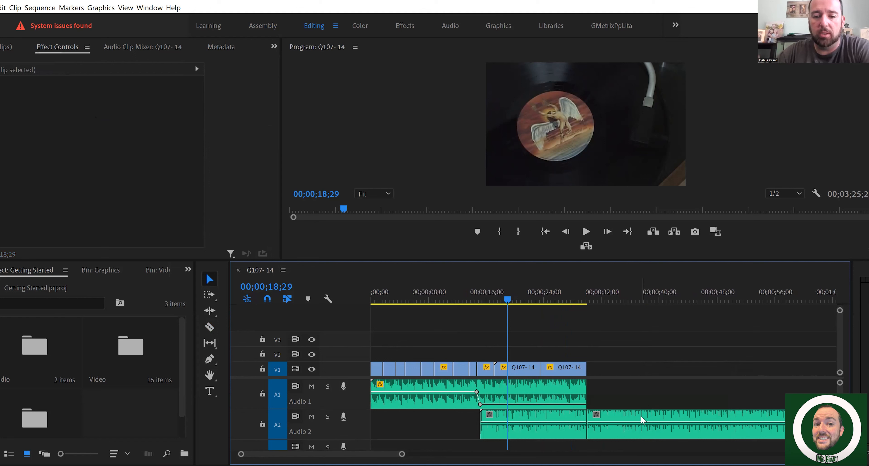
click(640, 417)
key(Delete)
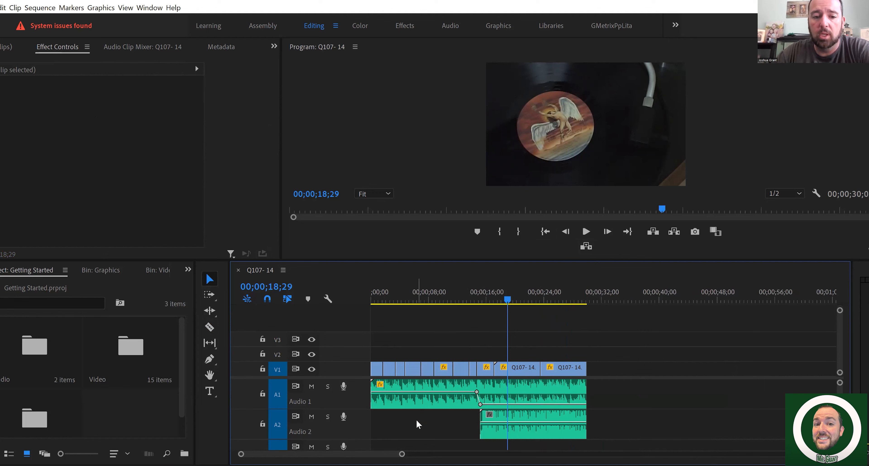
- Add two Pen tool volume keyframes near the end of Iron_Fist.mp3 on A2 and lower the last one to -∞ dB
drag(404, 456, 372, 457)
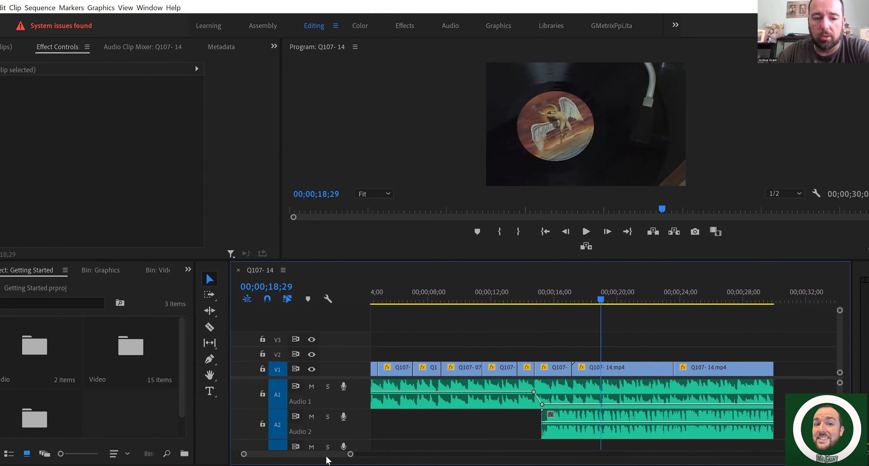
scroll(322, 458, down, 3)
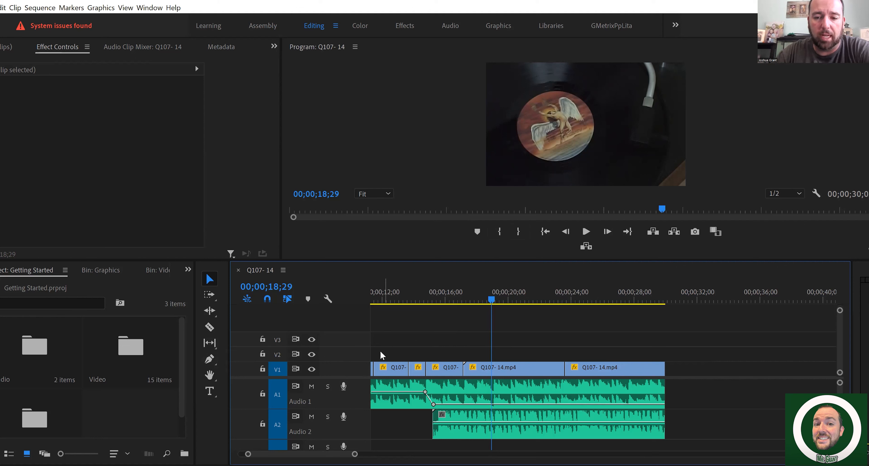
click(209, 360)
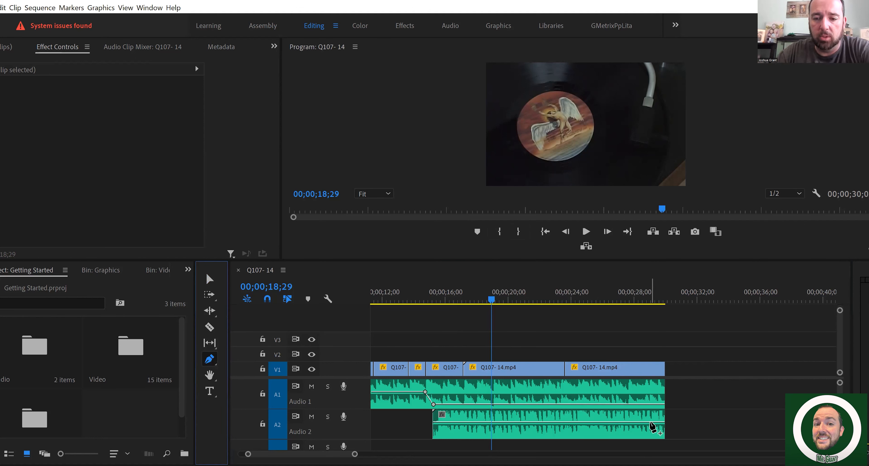
click(651, 422)
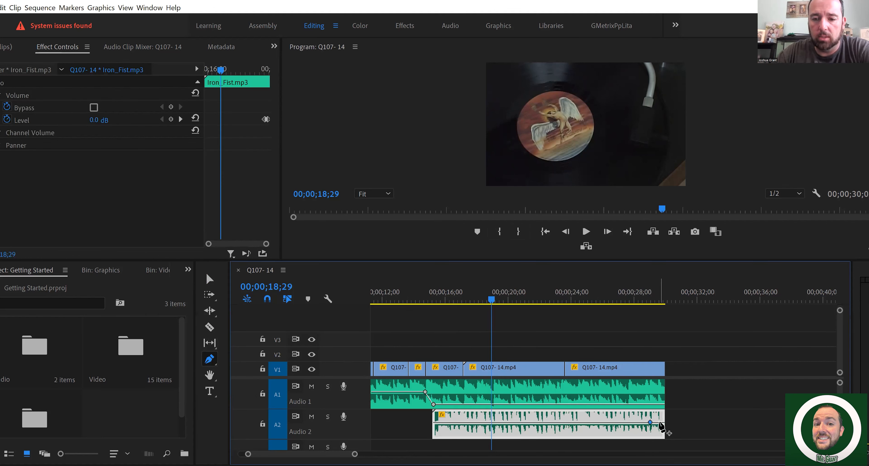
click(659, 423)
drag(839, 428, 839, 444)
drag(660, 412, 660, 418)
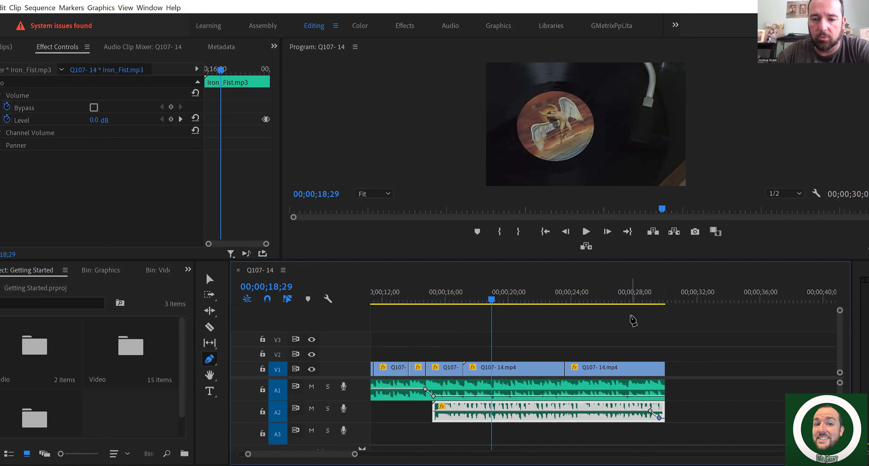
- Play back the ending fade-out, the music transition from 00;00;13;25, and the ending again to check the sound
click(637, 300)
click(586, 231)
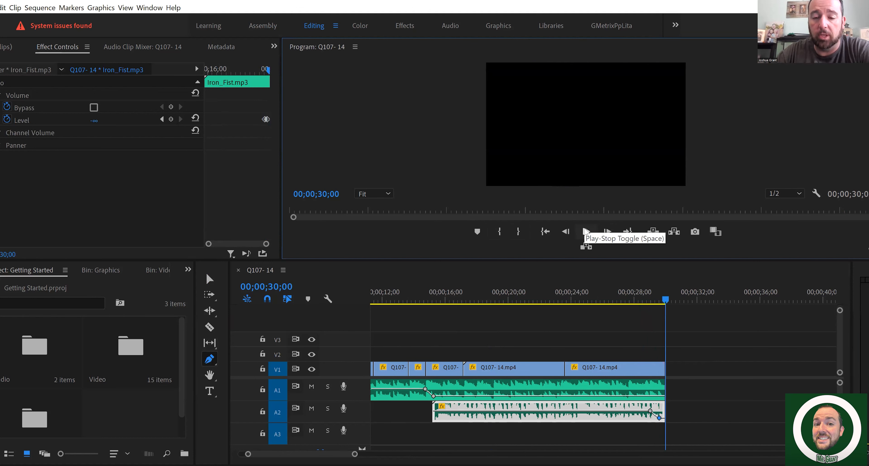
click(209, 279)
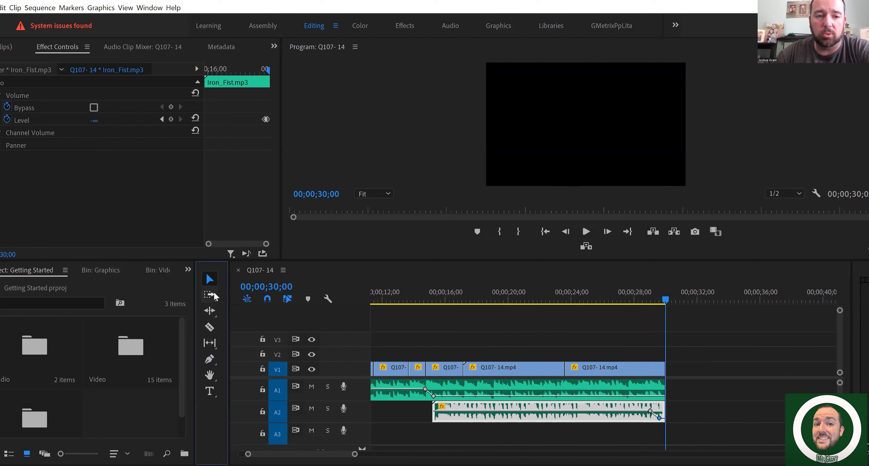
drag(666, 300, 413, 327)
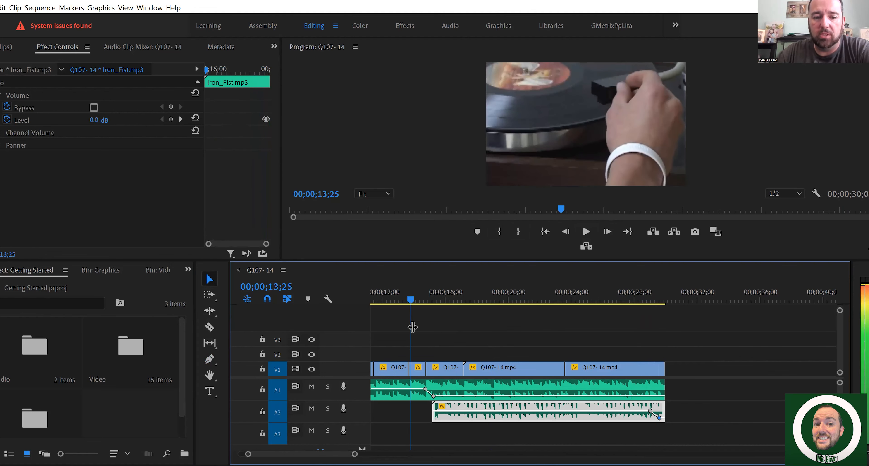
click(586, 231)
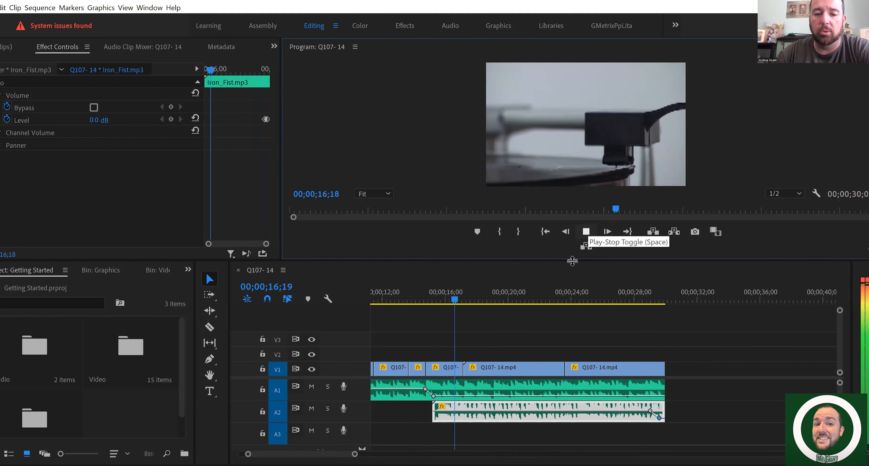
click(663, 301)
drag(664, 302, 632, 305)
click(591, 232)
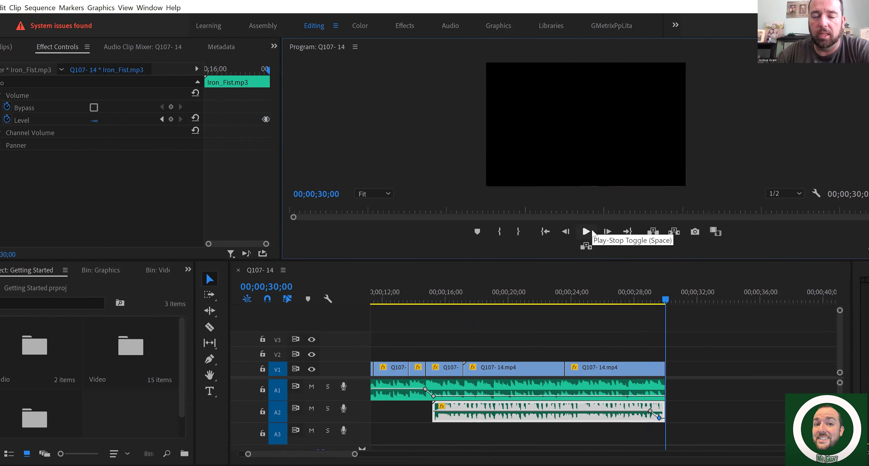
- Place Title.psd from the Graphics bin on V2 at the start of the record label shot, with the playhead at 00;00;14;23
mouse_move(356, 455)
mouse_down()
mouse_move(395, 454)
mouse_move(348, 459)
mouse_up()
click(570, 336)
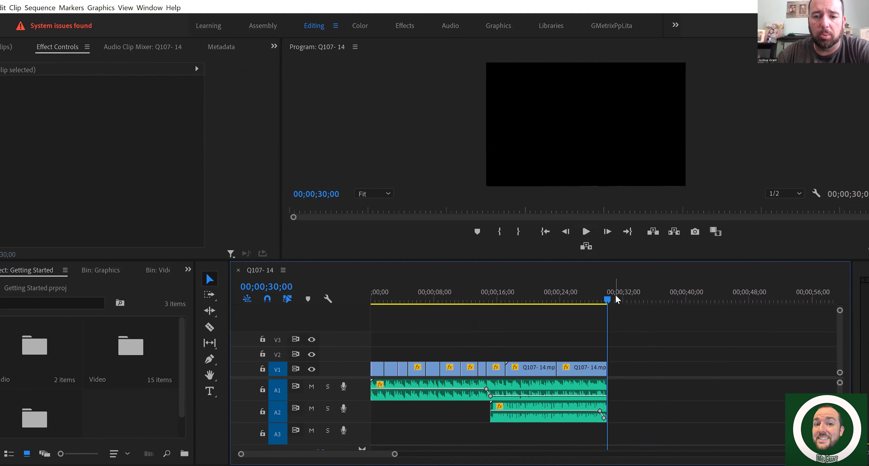
drag(608, 299, 592, 299)
drag(491, 304, 486, 304)
click(124, 415)
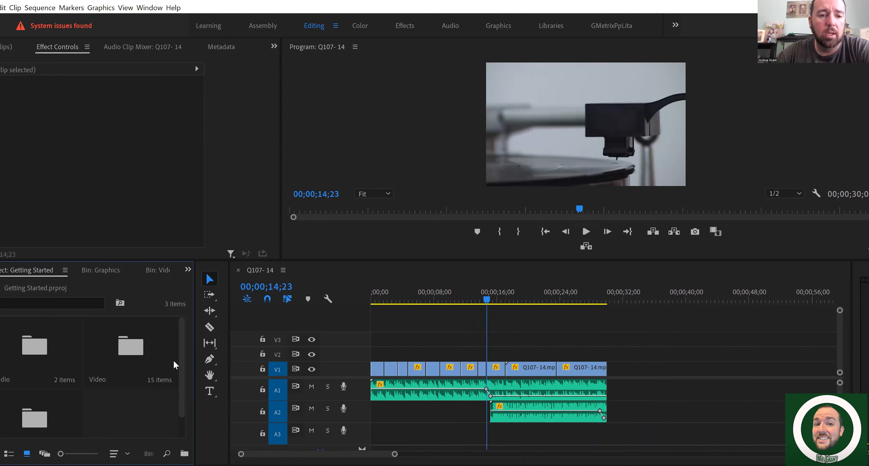
scroll(182, 358, down, 1)
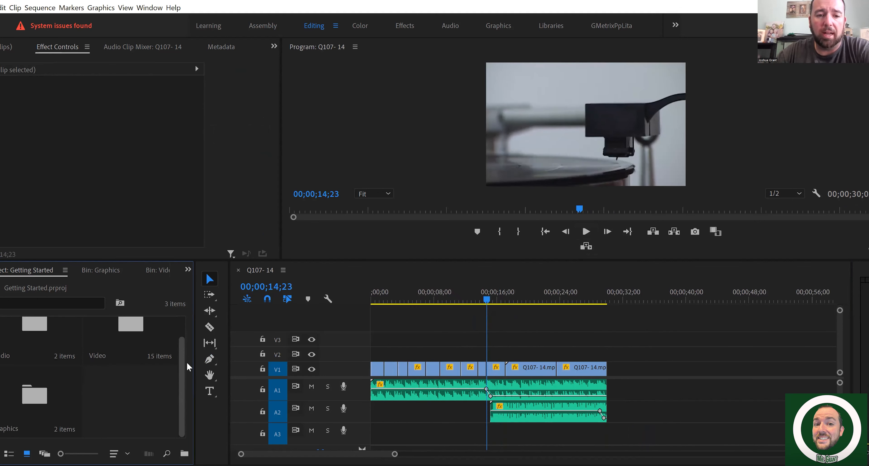
double_click(27, 397)
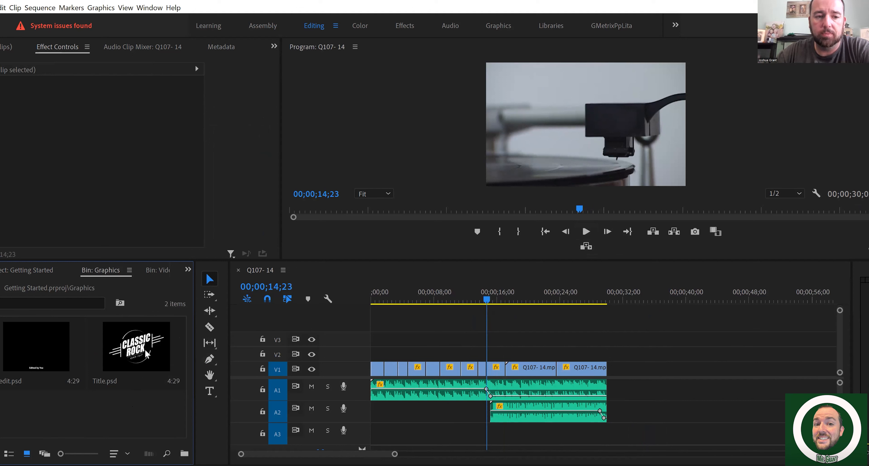
drag(142, 346, 512, 352)
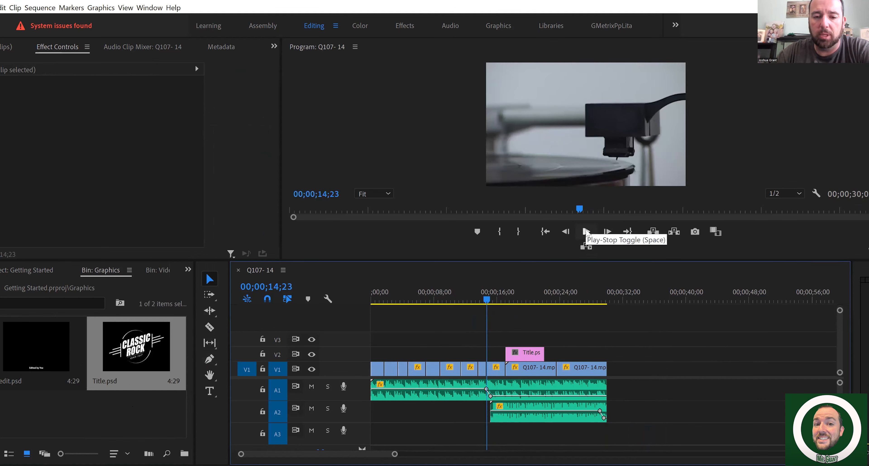
- Move Title.psd out of the way onto V3 and play the record label shot to 00;00;19;24 to find the title's start point
click(586, 232)
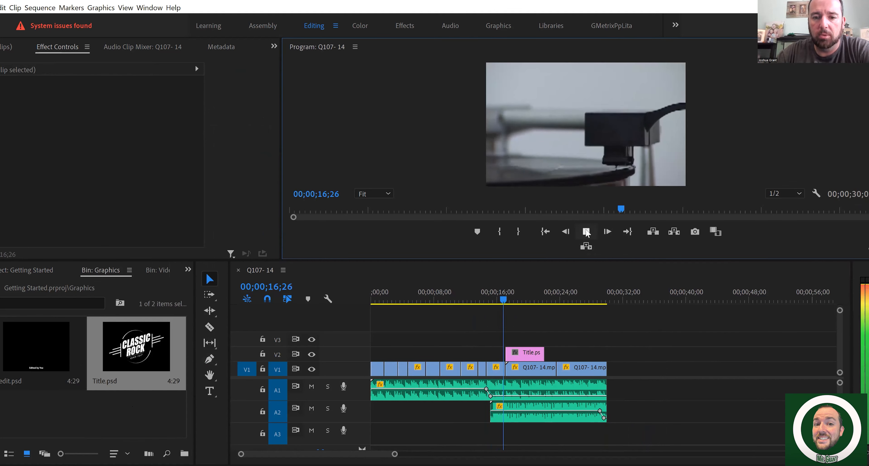
click(586, 232)
click(529, 352)
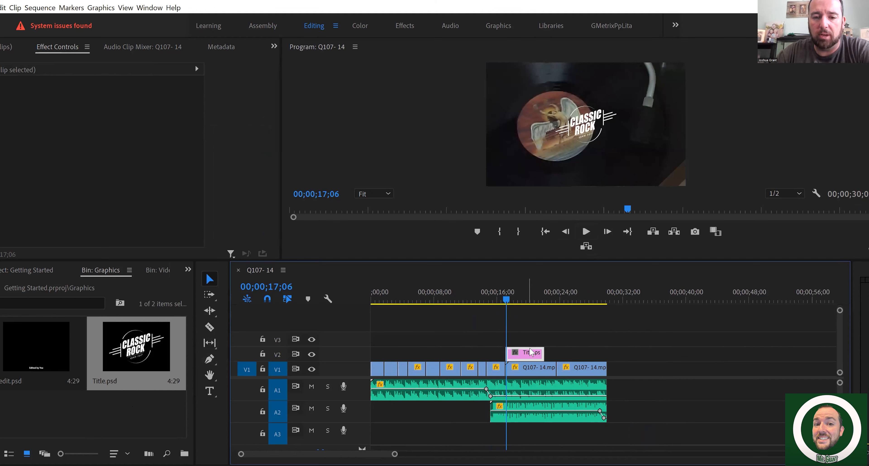
click(586, 233)
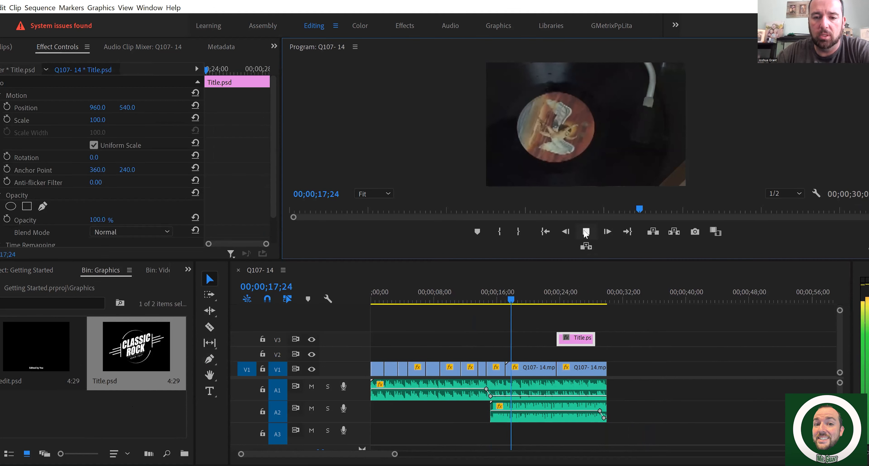
click(586, 232)
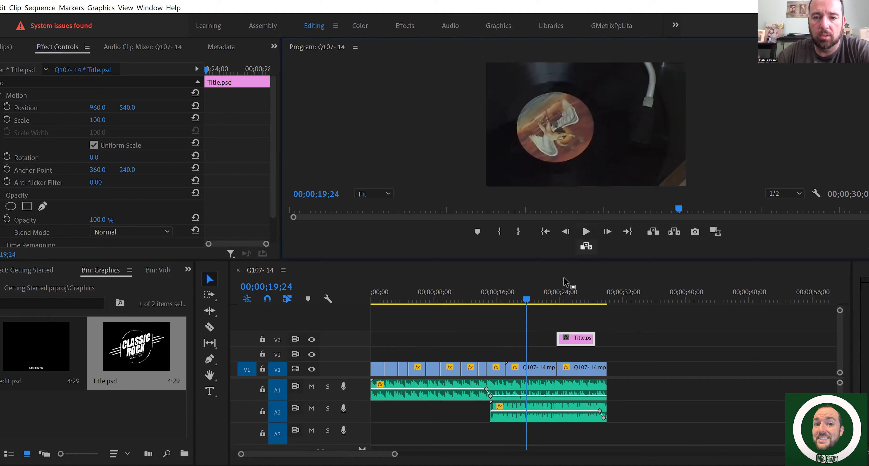
- Move Title.psd back to V2 so it starts at the playhead, 00;00;19;24, and save the project
click(583, 344)
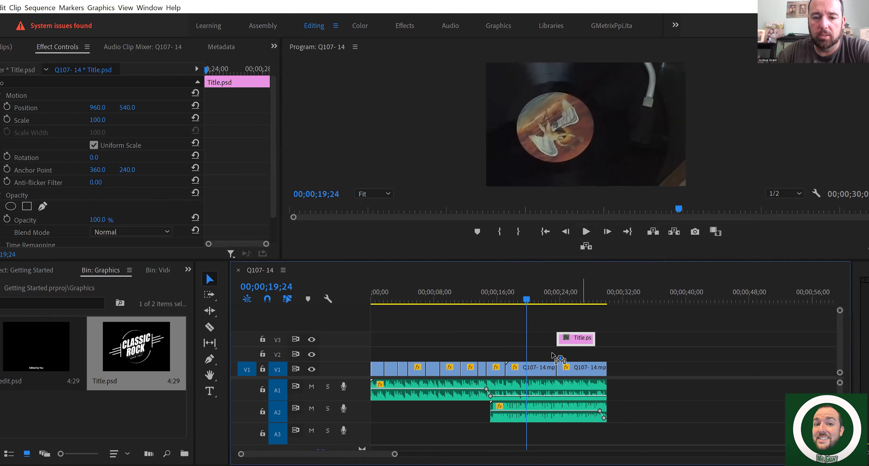
key(ctrl+z)
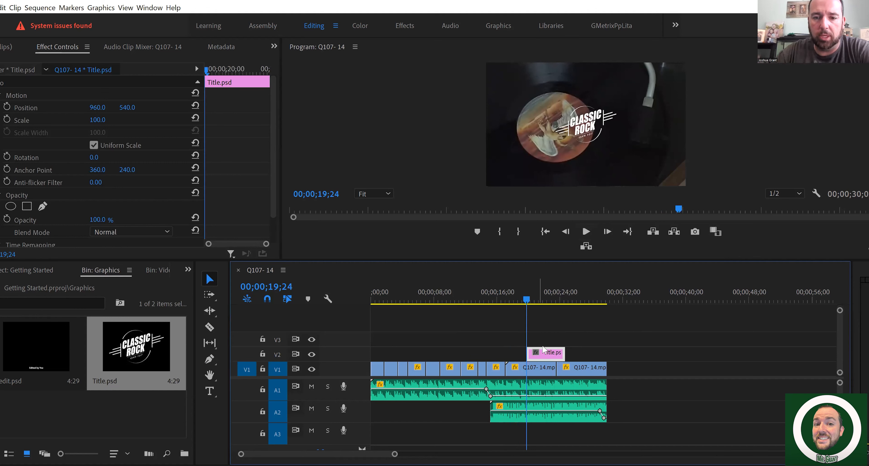
key(ctrl+s)
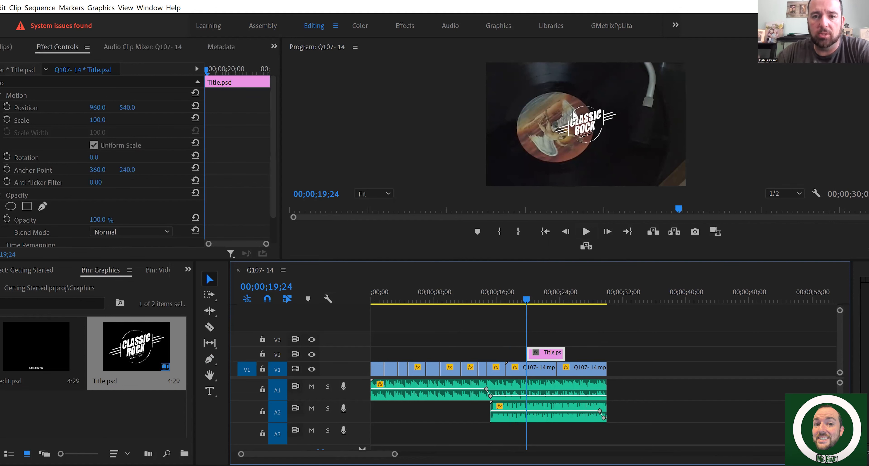
click(602, 342)
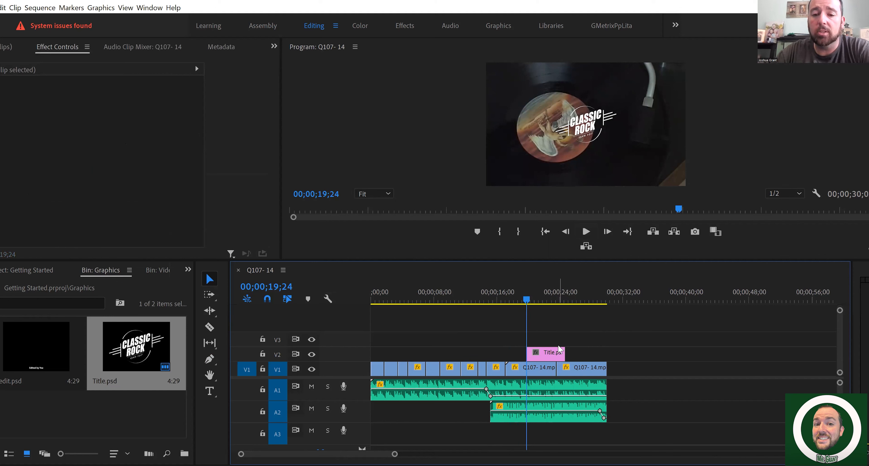
- Scale the Title.psd clip on V2 up to 200
click(552, 358)
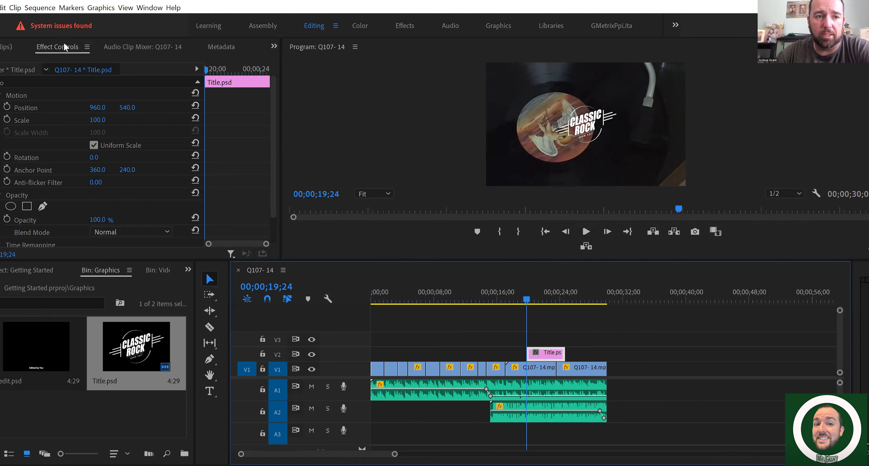
click(575, 333)
click(554, 358)
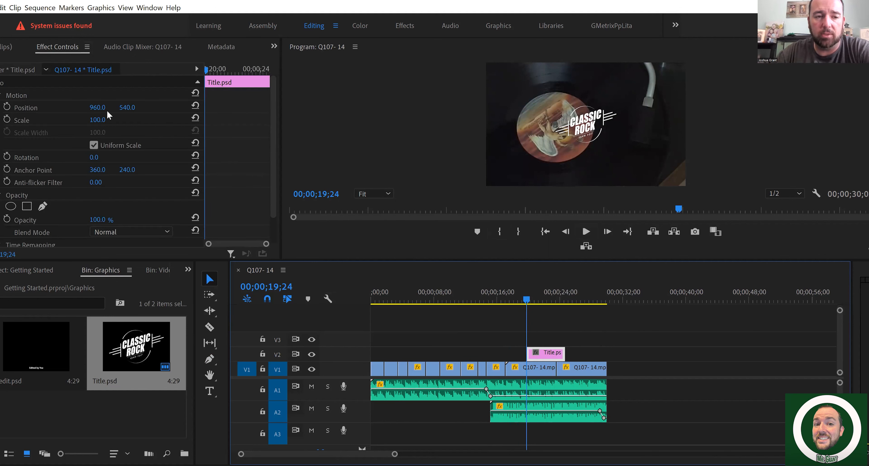
click(98, 125)
mouse_move(97, 120)
mouse_down()
mouse_move(132, 120)
mouse_move(106, 121)
mouse_up()
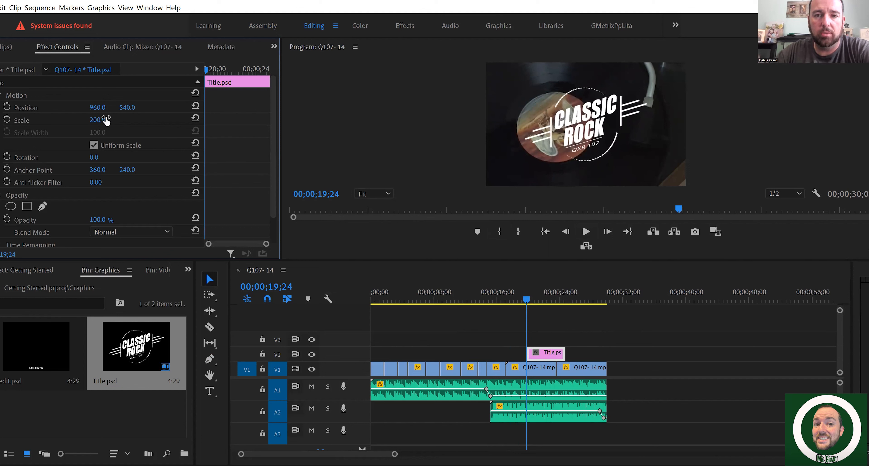
- Play through the enlarged title and extend the end of Title.psd on V2 to the end of the sequence
click(586, 231)
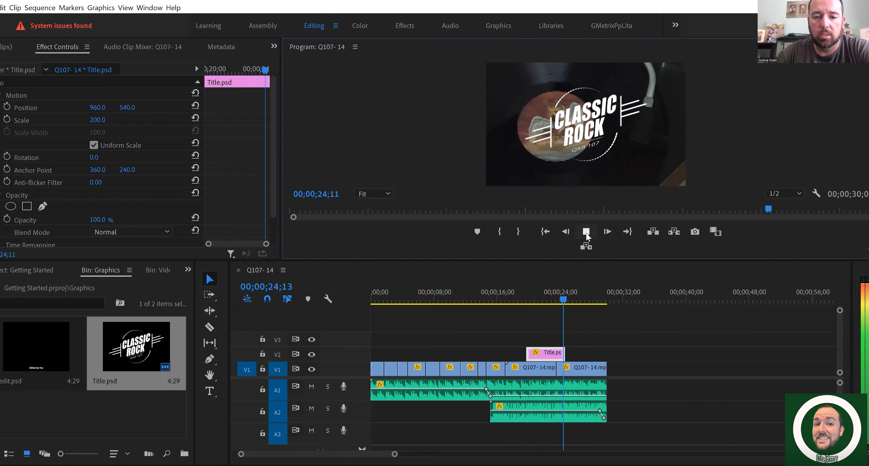
click(586, 232)
click(581, 317)
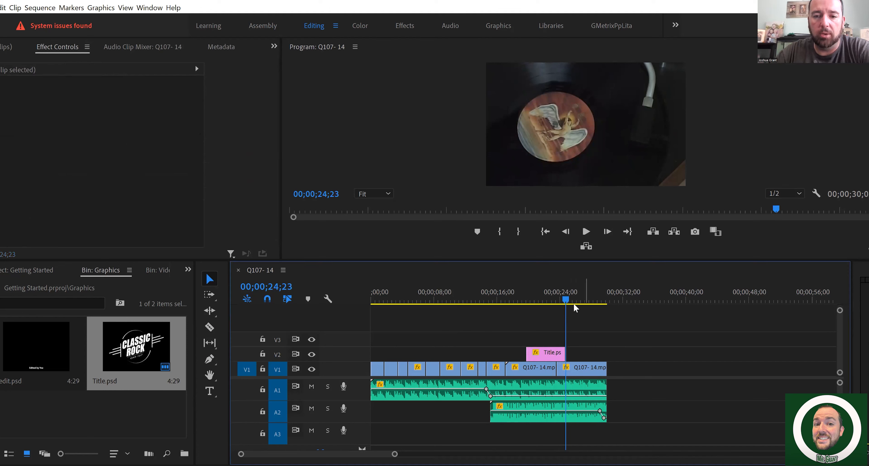
drag(565, 300, 532, 299)
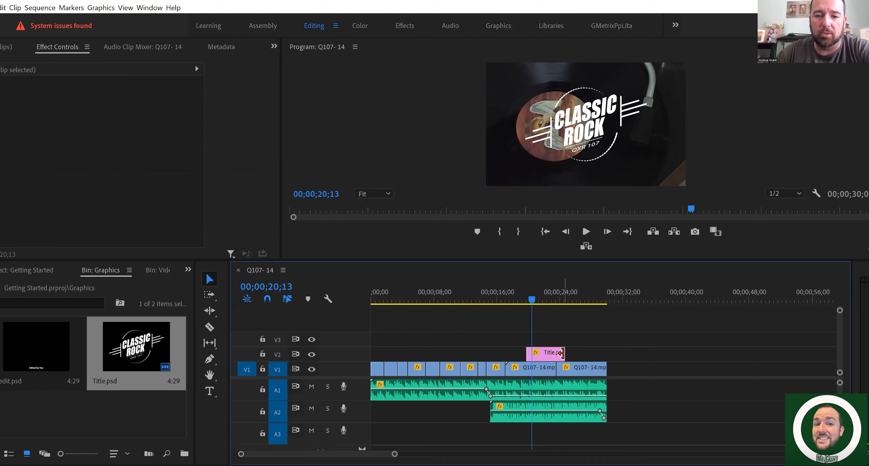
drag(560, 353, 606, 352)
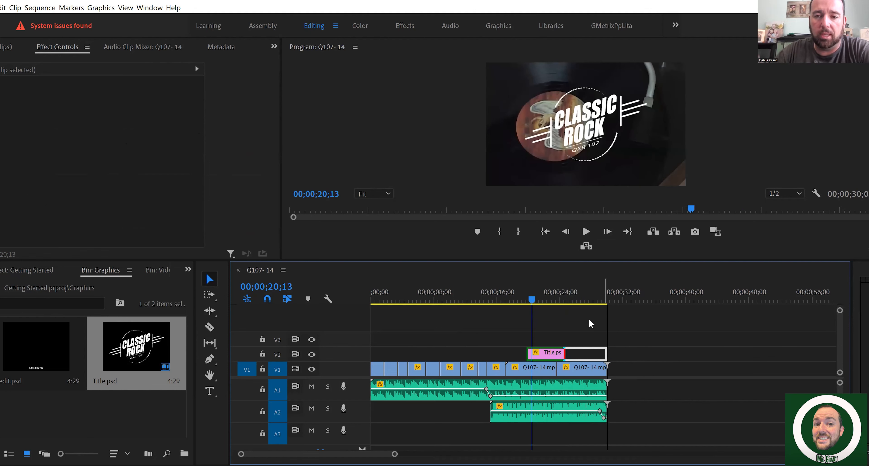
- Review the extended title up to 00;00;23;13 and preview Credit.psd from the Graphics bin
click(585, 232)
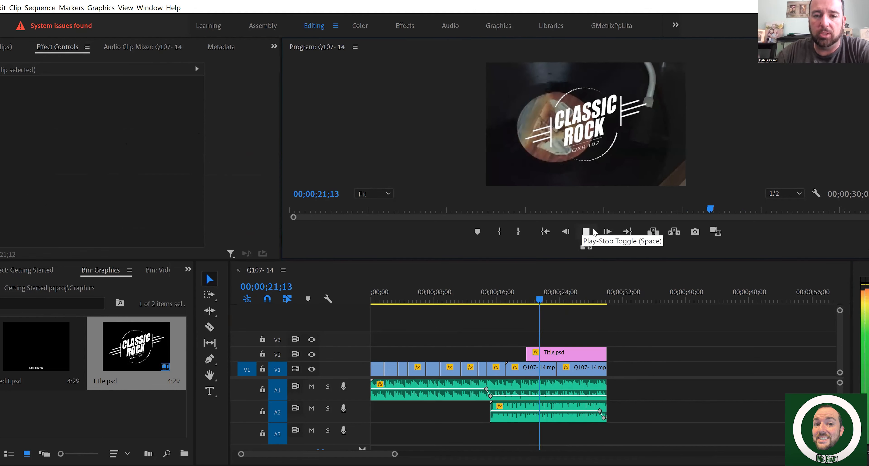
click(588, 233)
drag(559, 300, 556, 301)
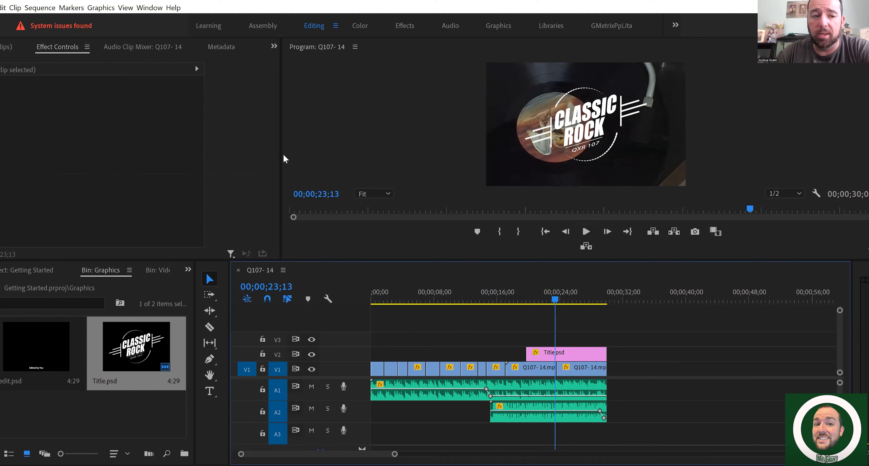
double_click(38, 346)
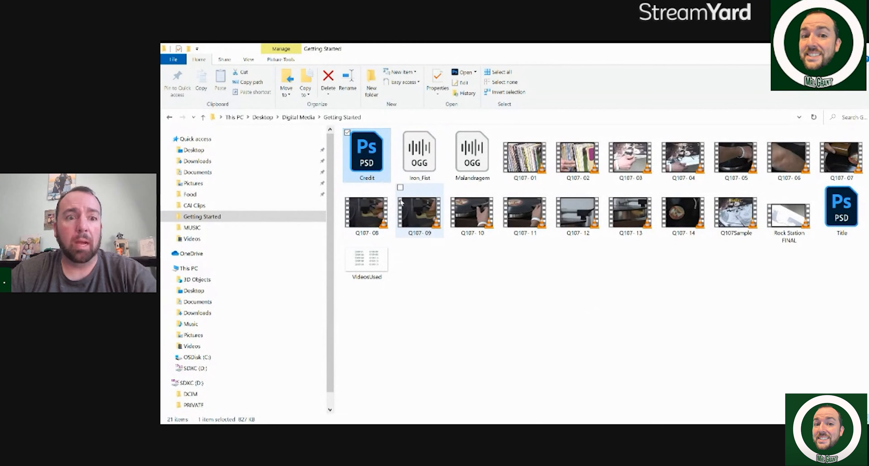
- Open Credit.psd from the Getting Started folder in Photoshop and fit the whole canvas on screen
double_click(371, 149)
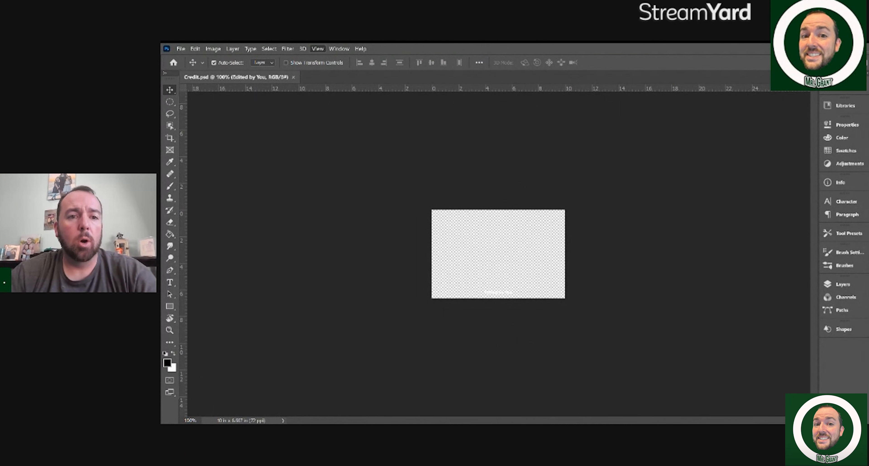
click(335, 127)
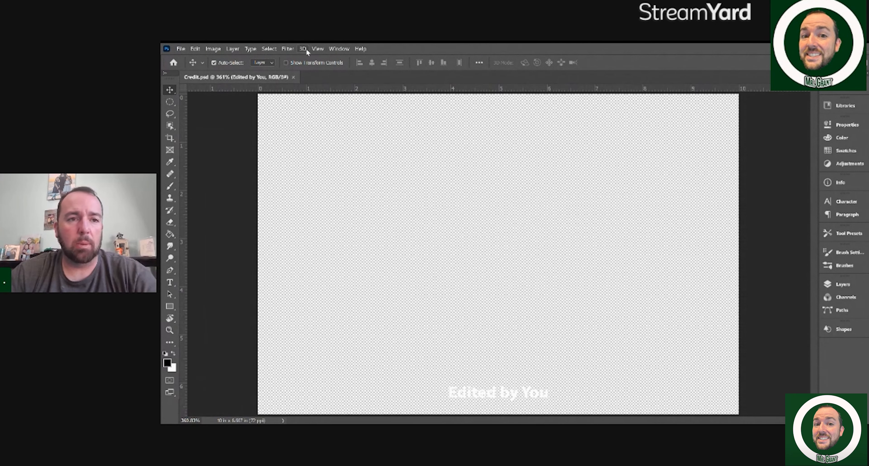
click(337, 135)
click(318, 49)
key(ctrl+minus)
key(ctrl+minus)
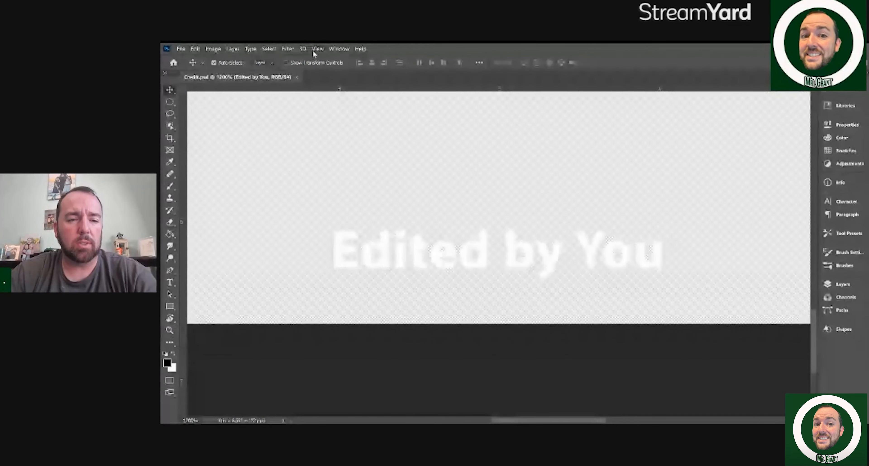
scroll(815, 324, up, 10)
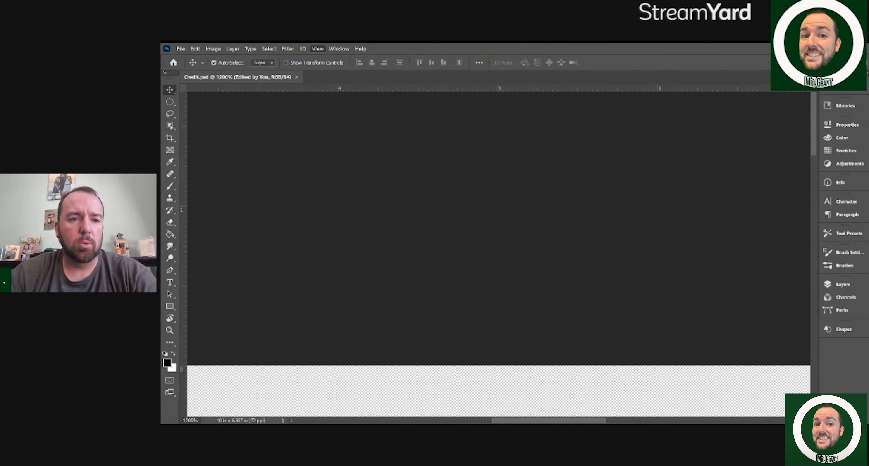
key(ctrl+0)
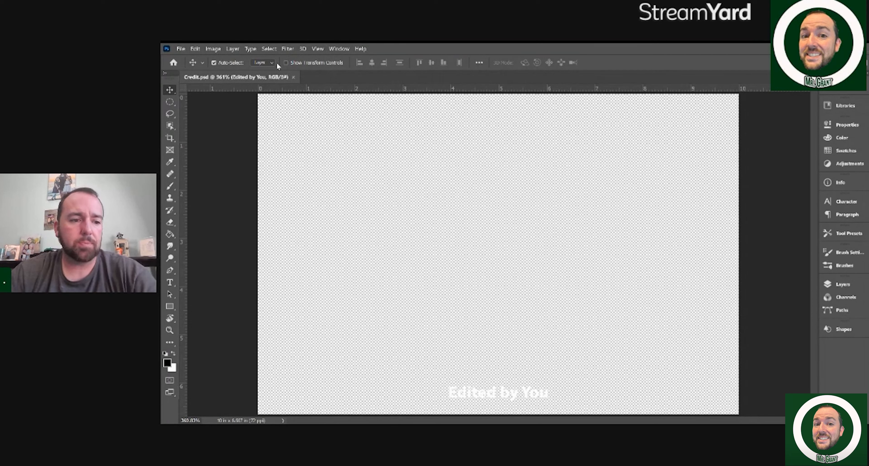
- Replace "You" in the "Edited by You" text with the editor's full name and shift the line slightly left to center it
click(170, 285)
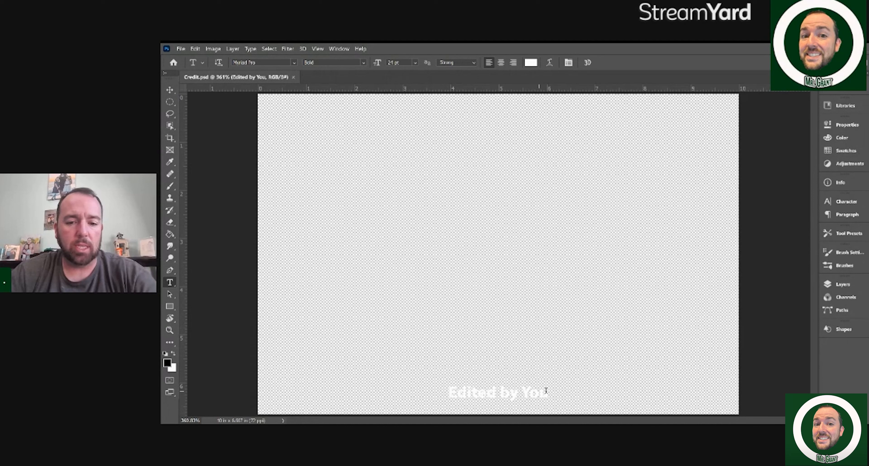
click(547, 392)
key(BackSpace)
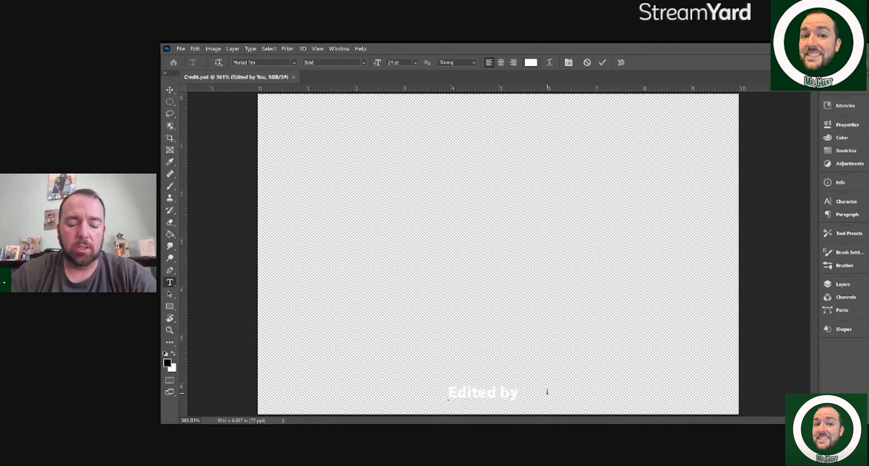
text(Josh Grant)
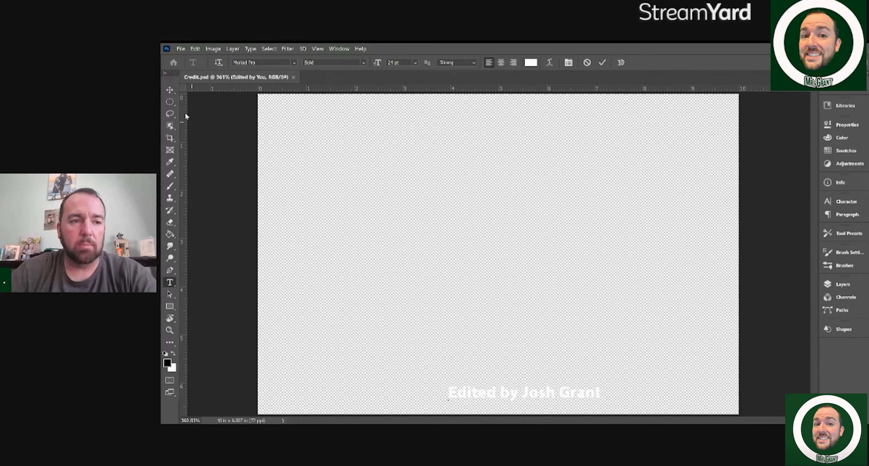
click(170, 90)
drag(543, 394, 535, 394)
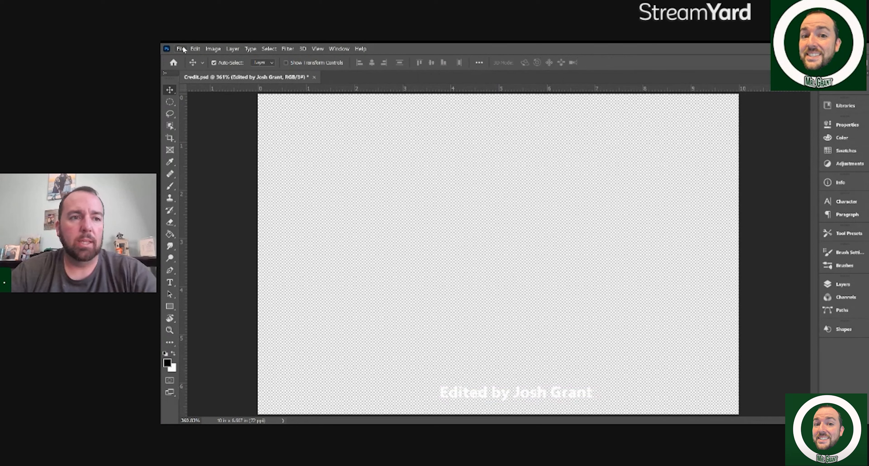
- Save the edited credit as a new Photoshop file named CreditName in the Getting Started folder
key(ctrl+shift+s)
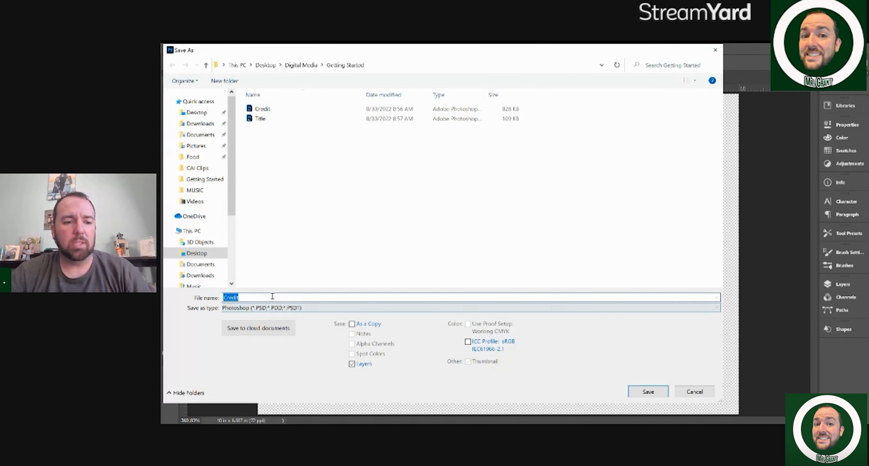
click(290, 298)
text(Name)
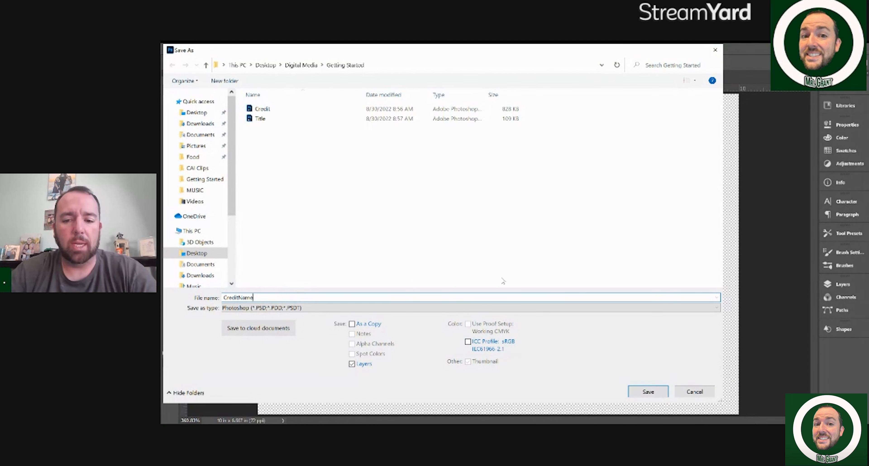
click(650, 392)
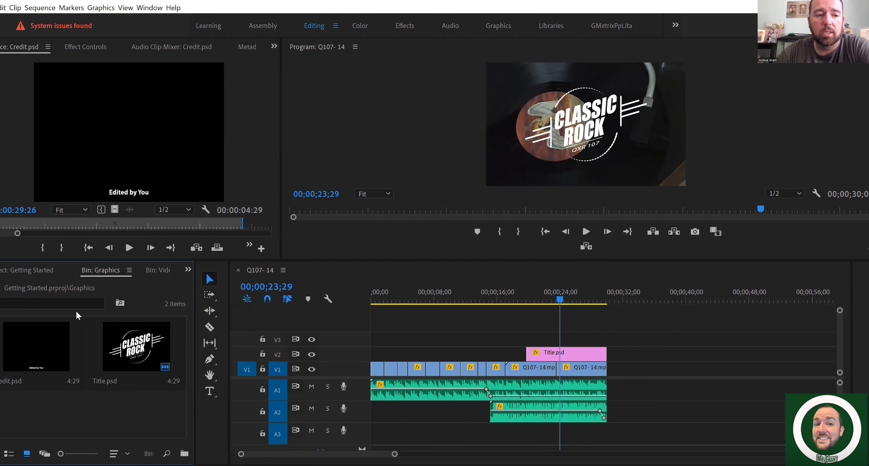
- Switch back to Premiere Pro and import CreditName.psd into the Graphics bin with Merge All Layers
click(20, 270)
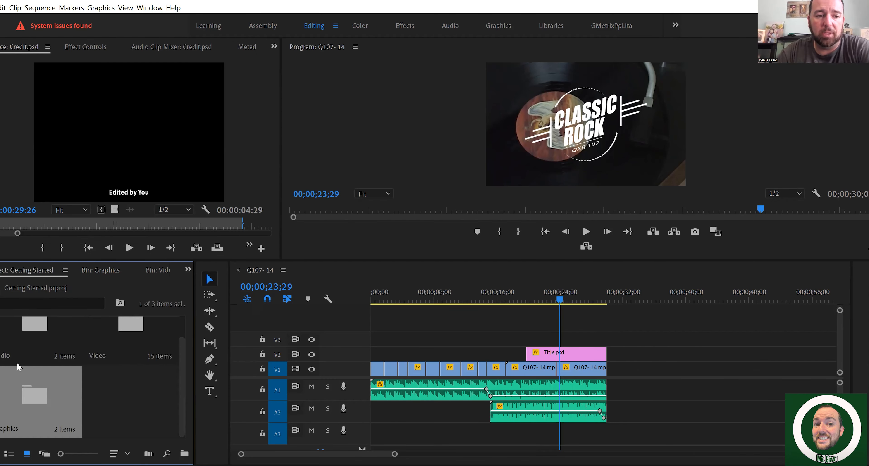
double_click(35, 407)
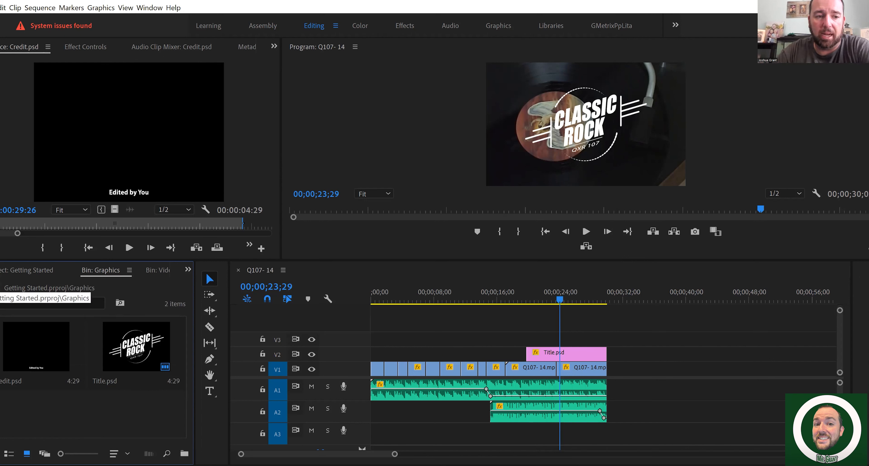
click(1, 288)
double_click(11, 394)
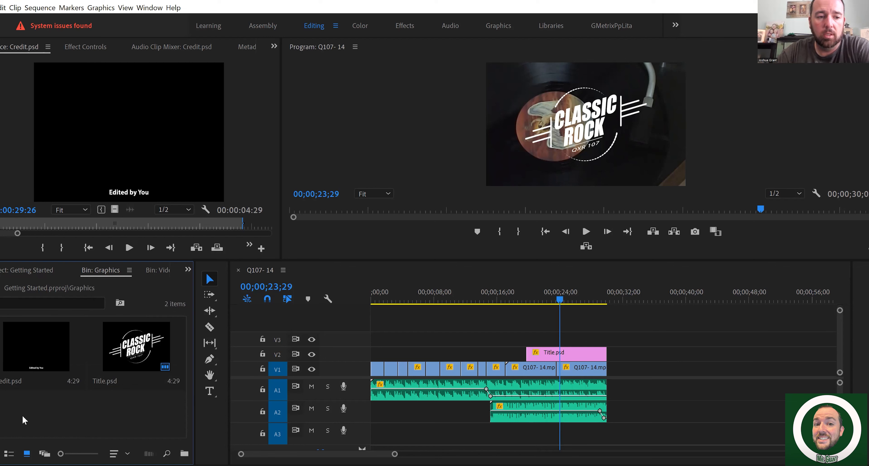
right_click(72, 311)
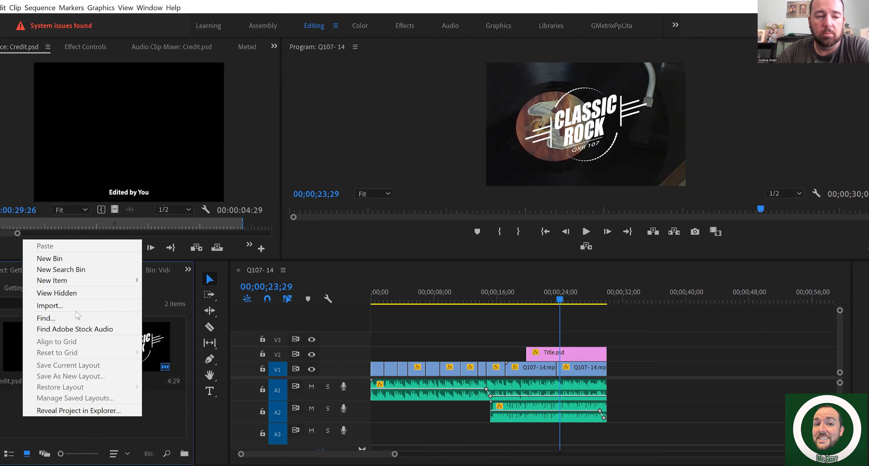
click(76, 306)
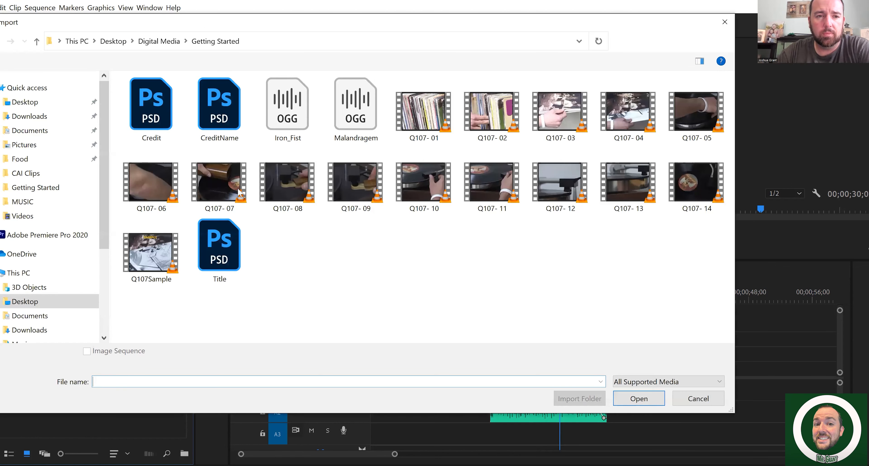
click(216, 102)
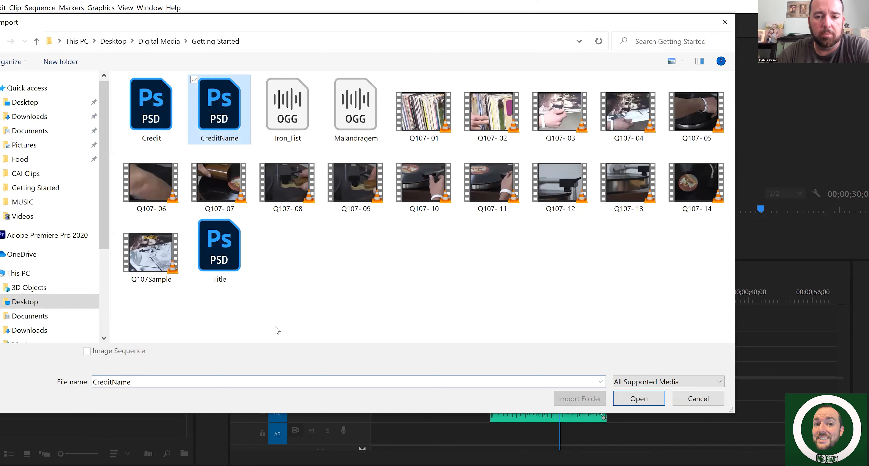
key(Return)
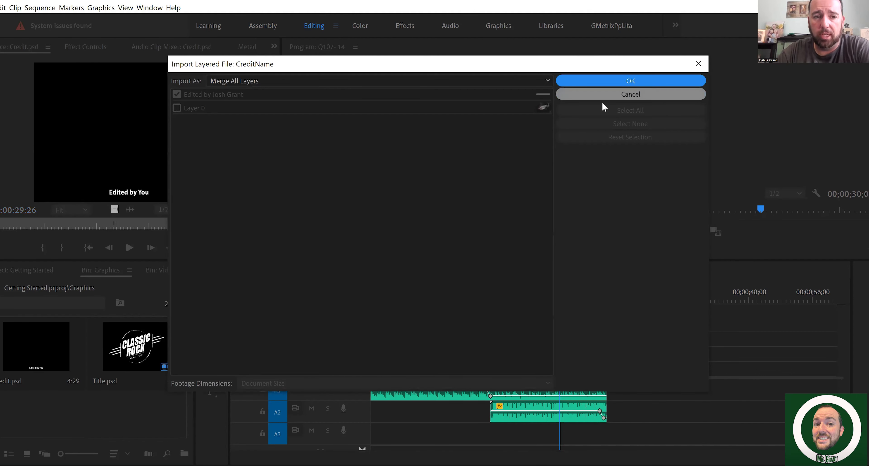
click(639, 76)
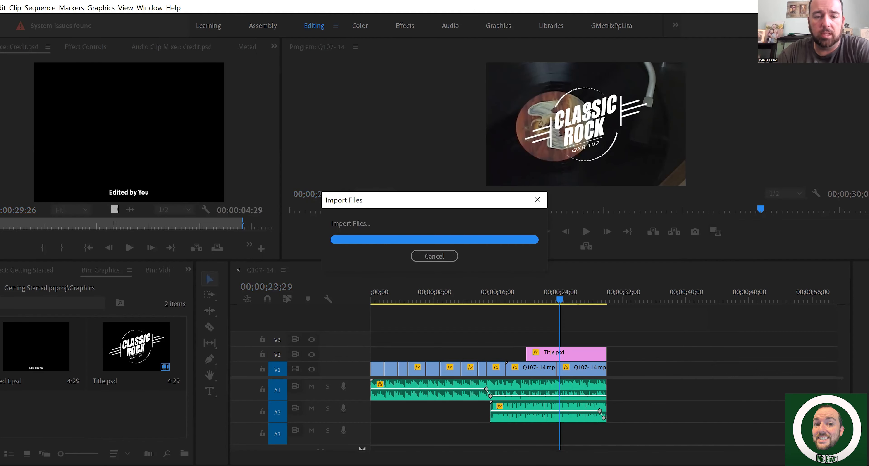
- Place CreditName.psd on V3 from 00;00;23;29 to the sequence end and play it to 00;00;26;00
drag(42, 398, 604, 338)
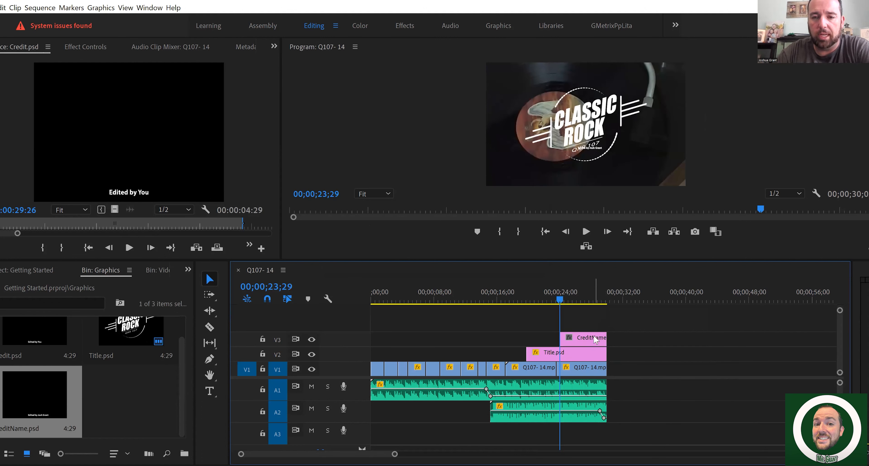
click(587, 343)
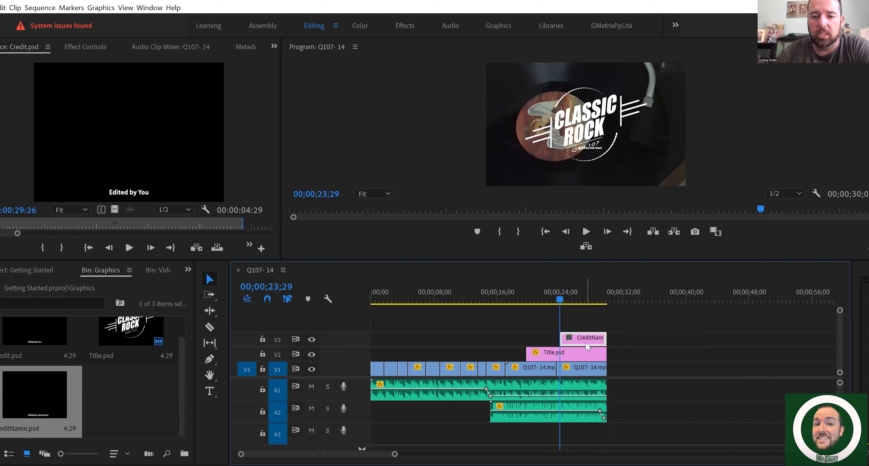
key(space)
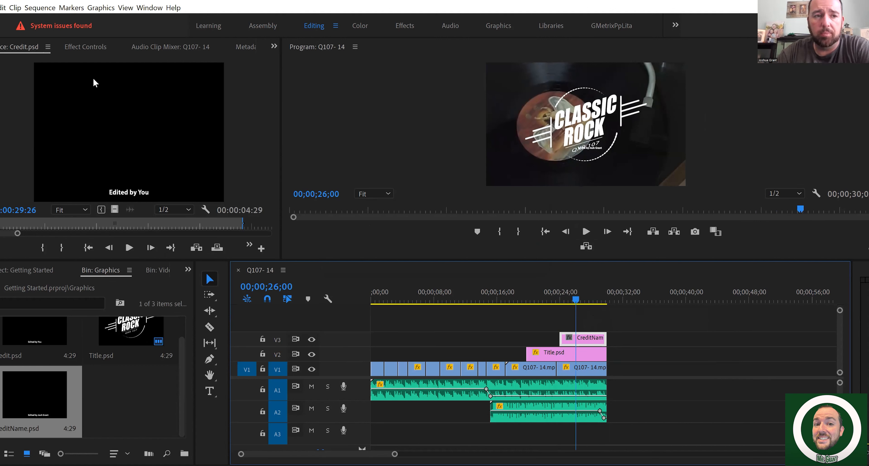
- Scale the CreditName.psd clip on V3 up to 253
click(85, 48)
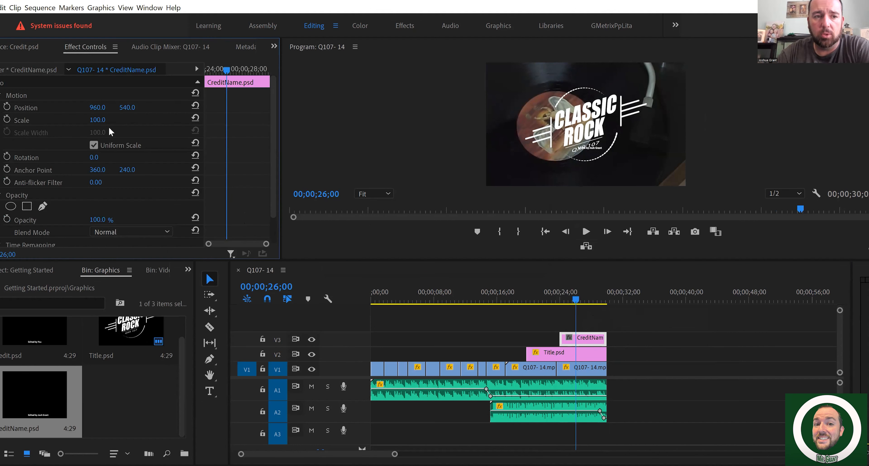
drag(98, 120, 150, 120)
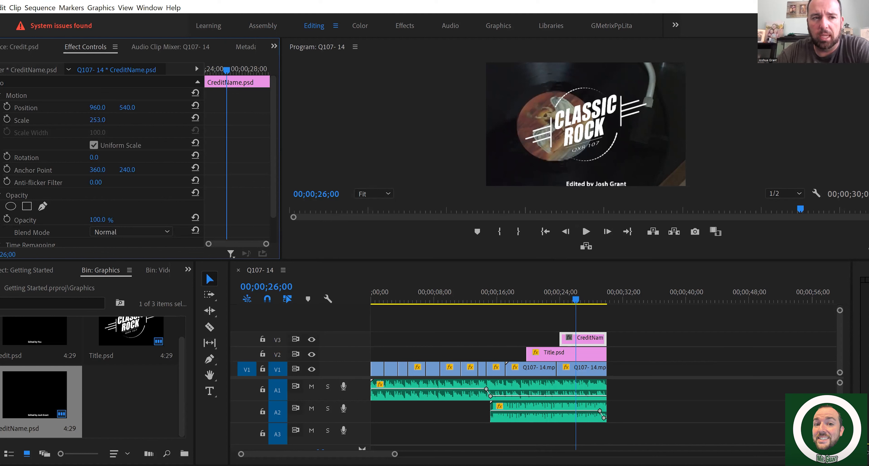
- Set the position of the CreditName.psd clip on V3 to 850, 425
mouse_move(97, 107)
mouse_down()
mouse_move(71, 107)
mouse_move(142, 108)
mouse_move(98, 107)
mouse_up()
click(98, 108)
text(850)
key(Return)
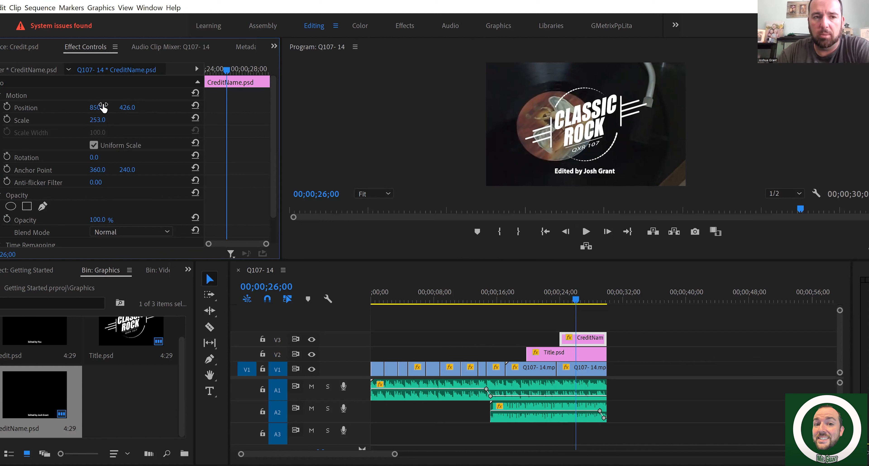
click(131, 107)
text(425)
key(Return)
- Play the sequence's ending from 00;00;18;05 to check the title and credit placement, and return to the sequence start
key(space)
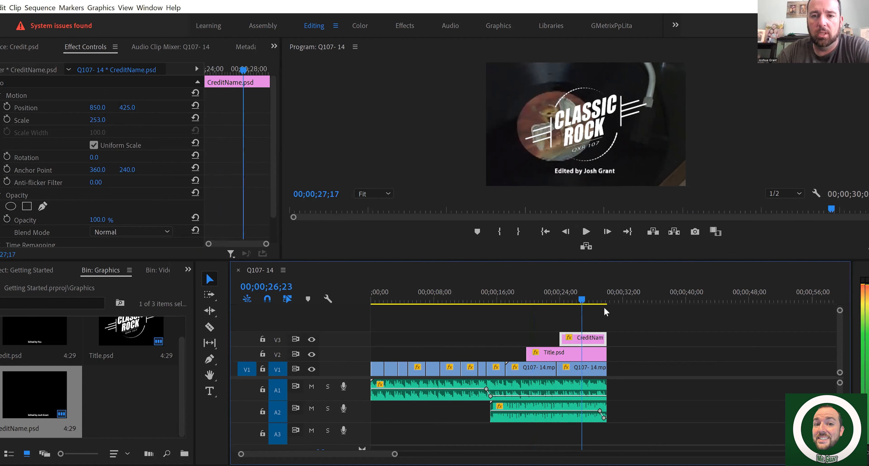
click(534, 306)
drag(551, 301, 513, 301)
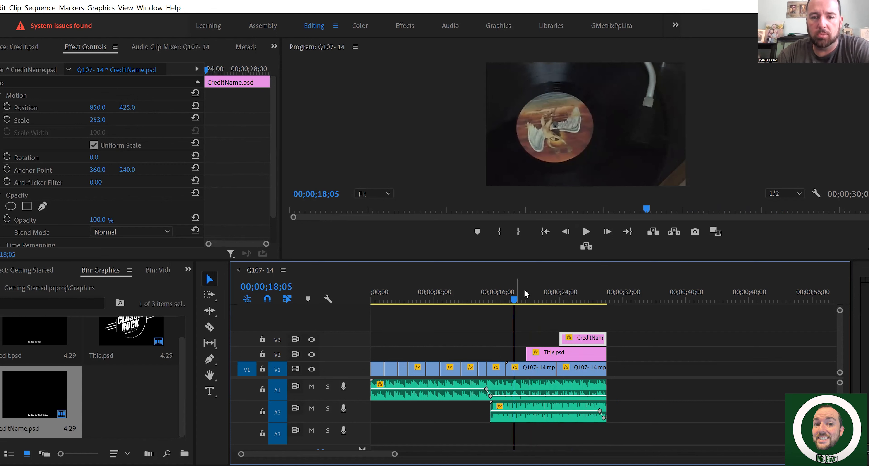
click(586, 232)
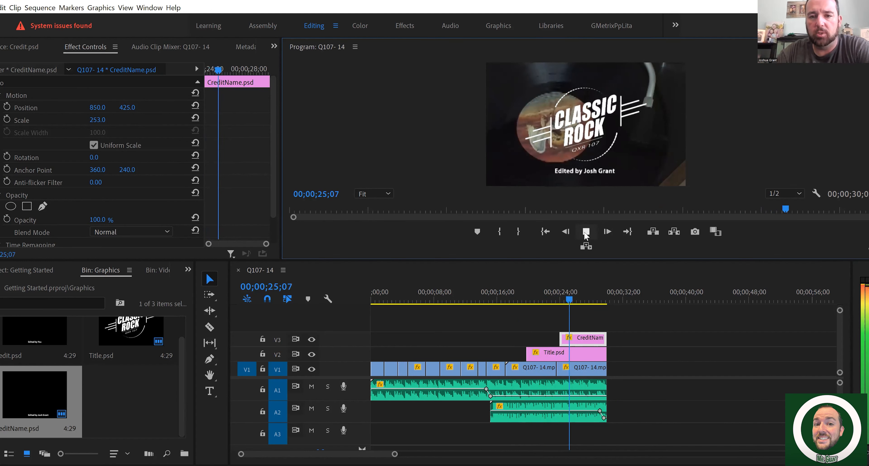
click(586, 233)
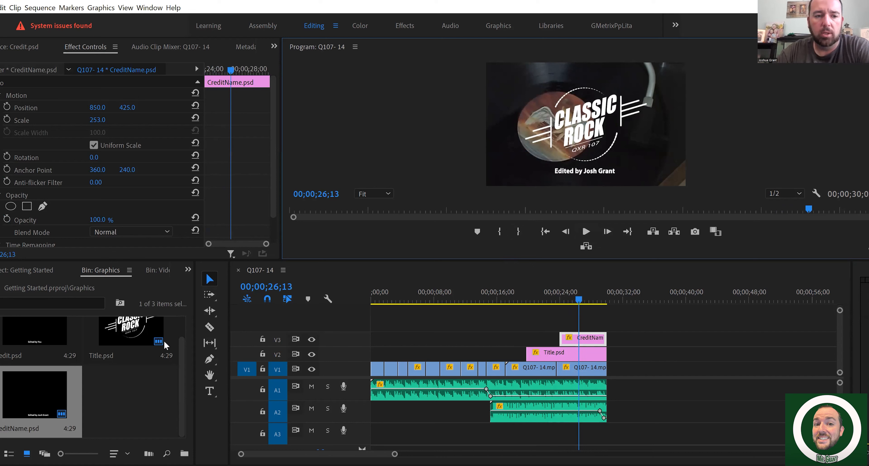
click(107, 404)
click(476, 316)
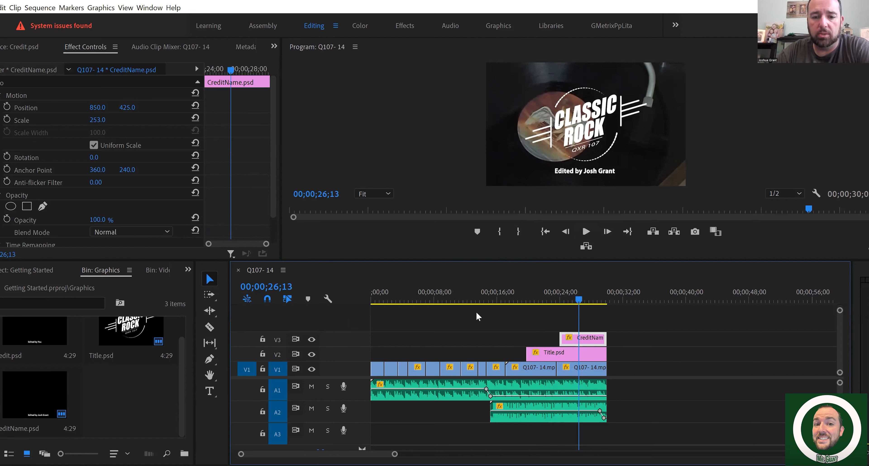
key(Home)
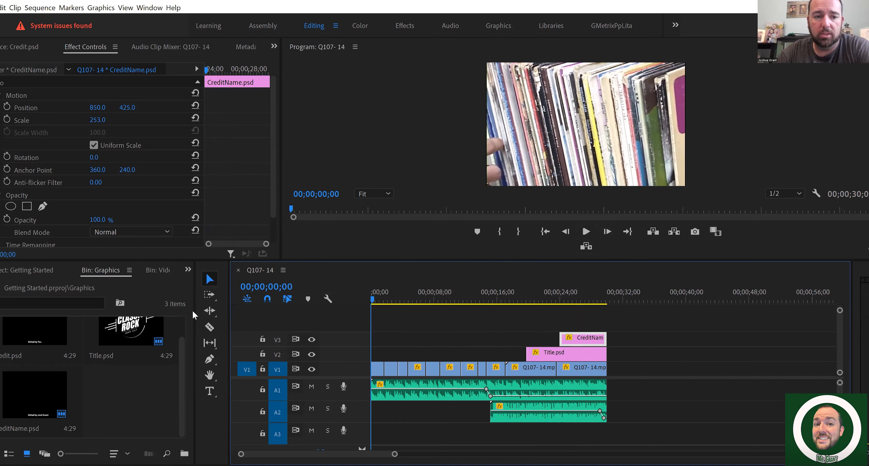
- Search the effects for "dissolve" and apply Cross Dissolve to the start of the Title.psd and CreditName.psd clips
click(188, 270)
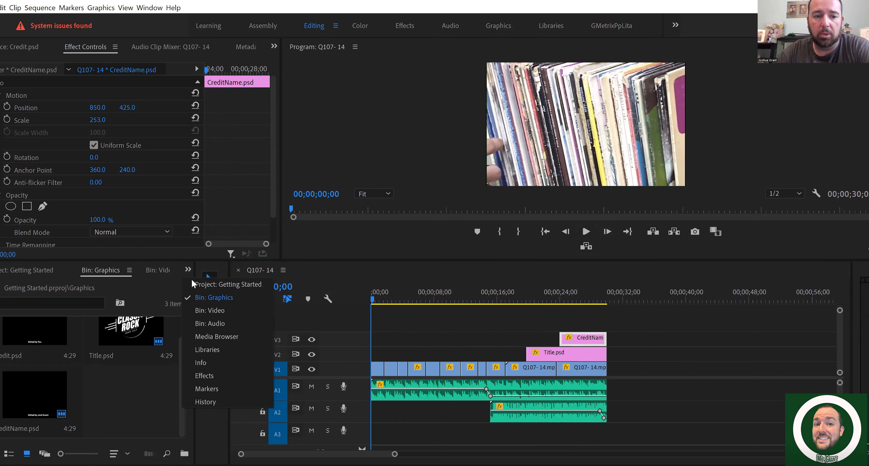
click(218, 376)
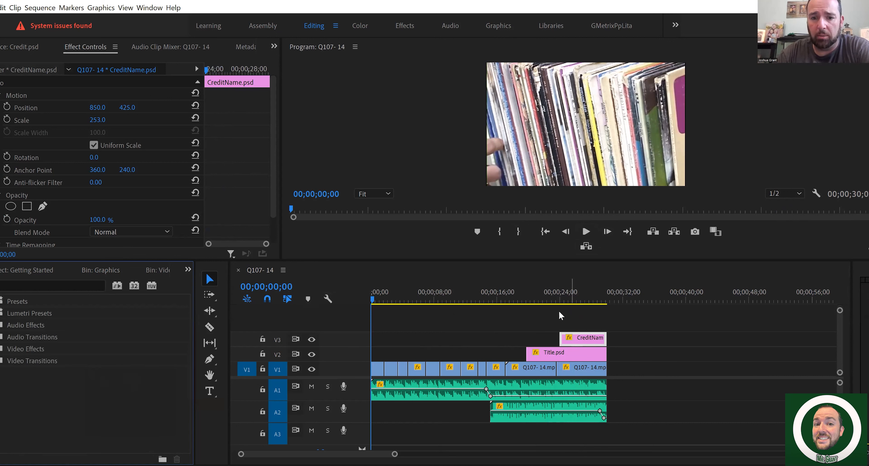
click(560, 300)
drag(562, 299, 539, 300)
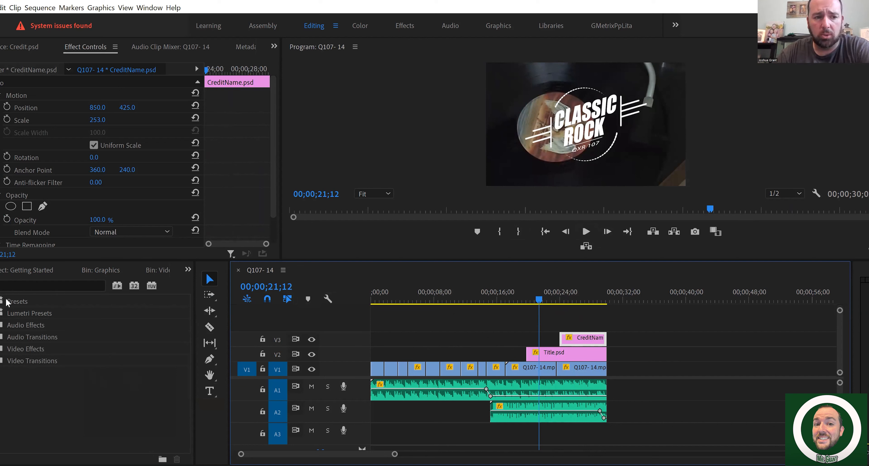
click(52, 284)
text(dissolve)
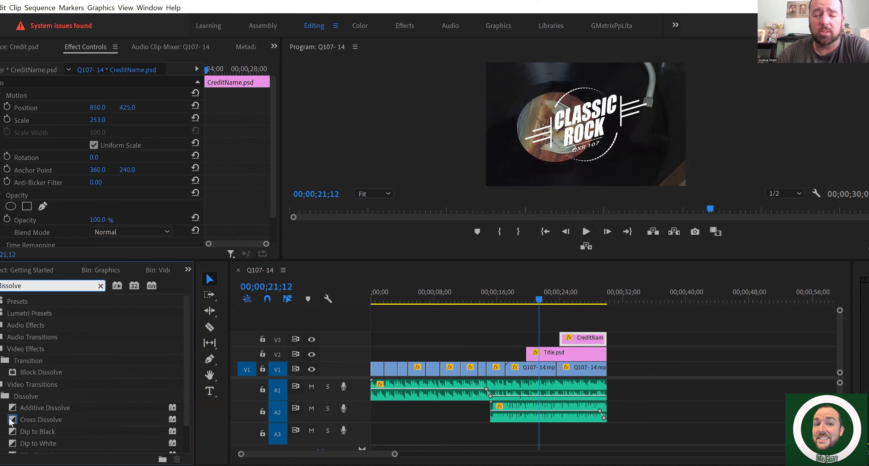
drag(12, 422, 447, 353)
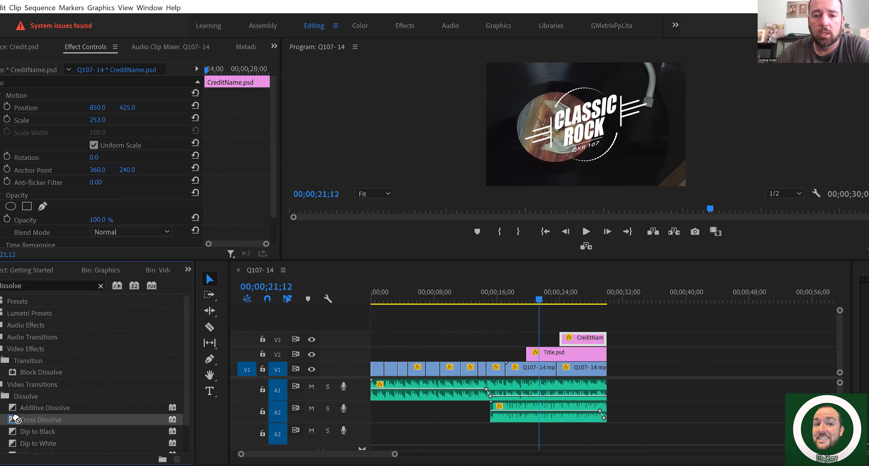
drag(524, 356, 528, 354)
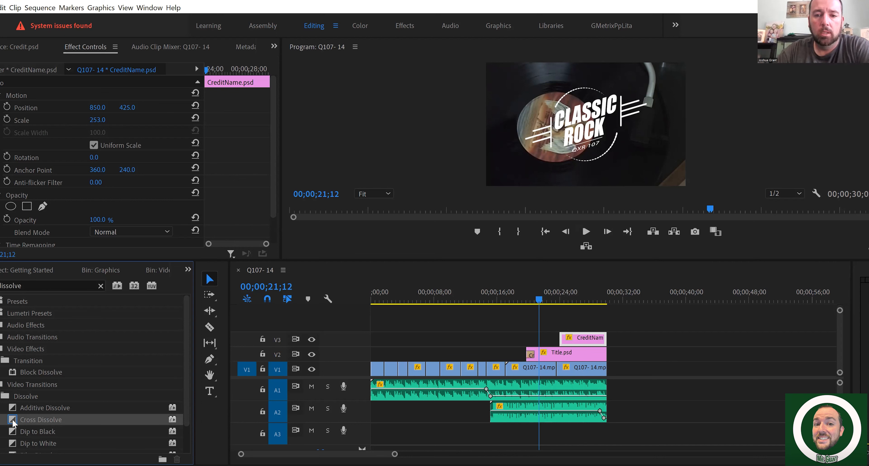
drag(12, 422, 562, 339)
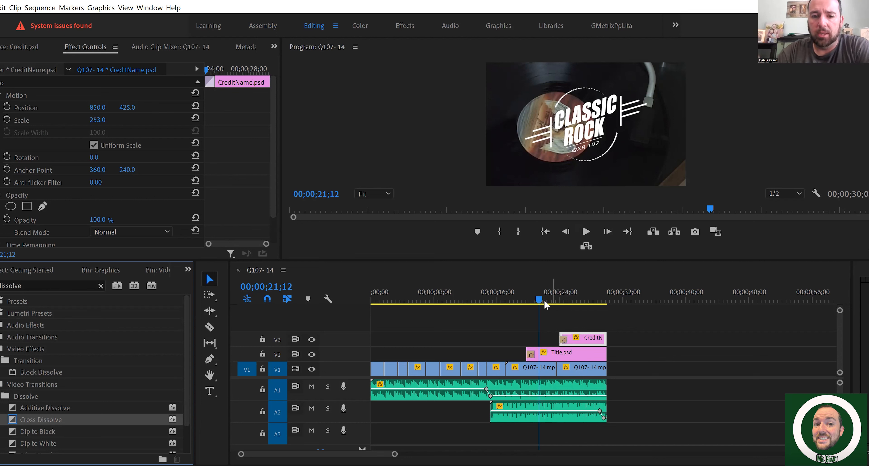
- Play from the start of the Title.psd clip to 00;00;25;08 to check the title and credit fade-ins
drag(544, 306, 526, 292)
click(586, 231)
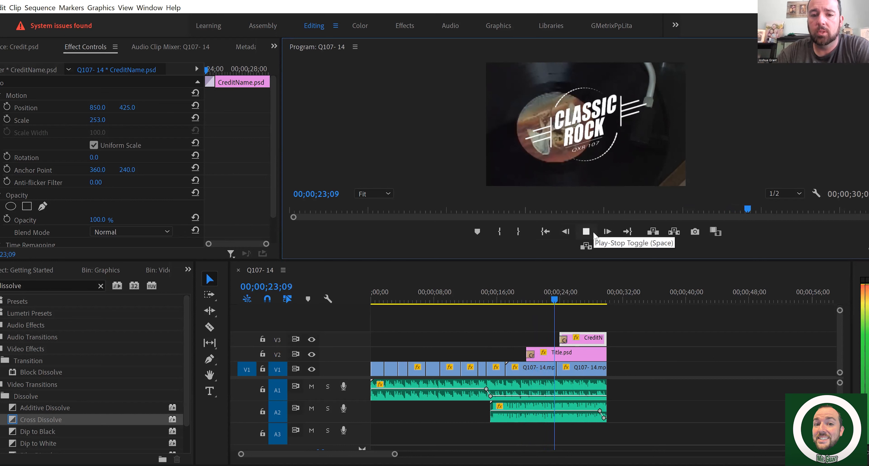
click(586, 232)
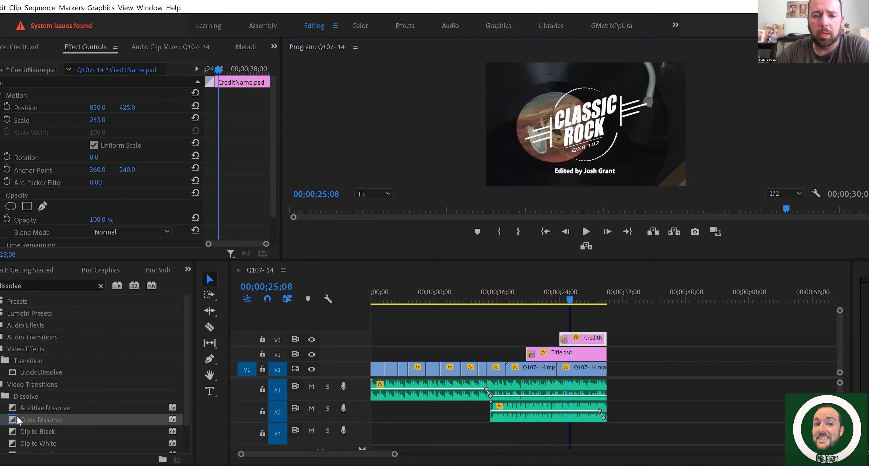
- Apply Cross Dissolve to the end of the CreditName.psd clip on V3 and the Title.psd clip on V2
click(13, 418)
drag(576, 341, 603, 340)
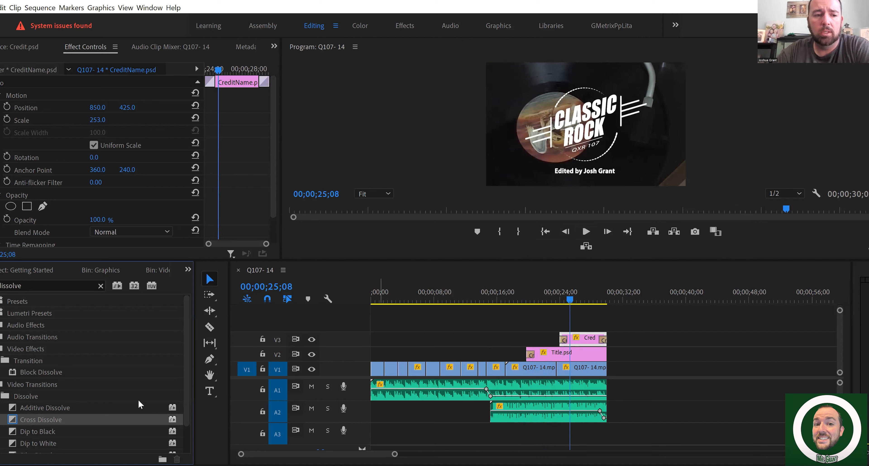
drag(17, 421, 602, 354)
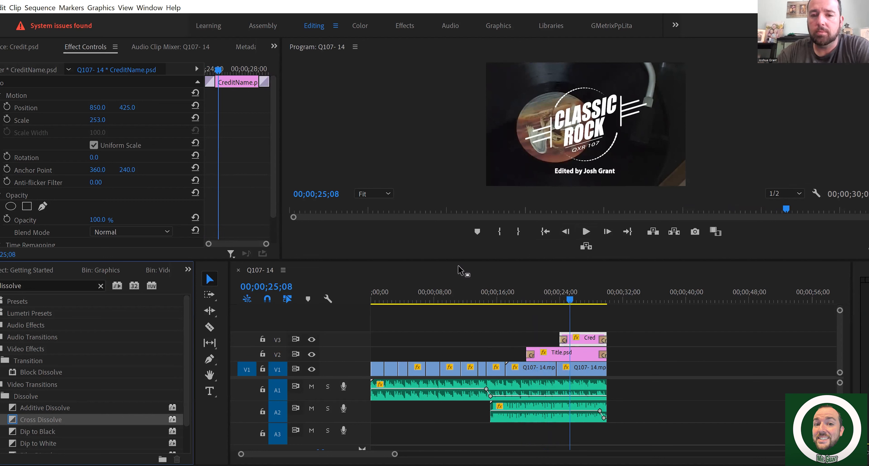
- Play the last seconds to check the fade-outs, return to 00;00;00;00 and clear the clip selection
click(586, 231)
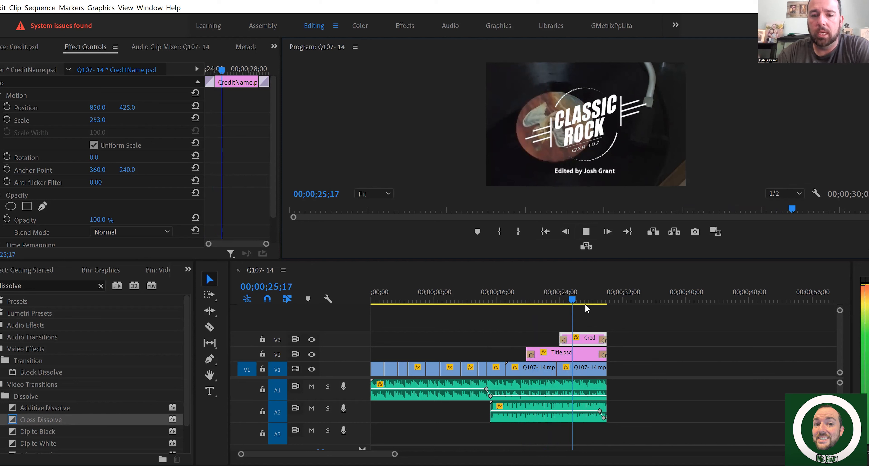
click(591, 298)
click(585, 232)
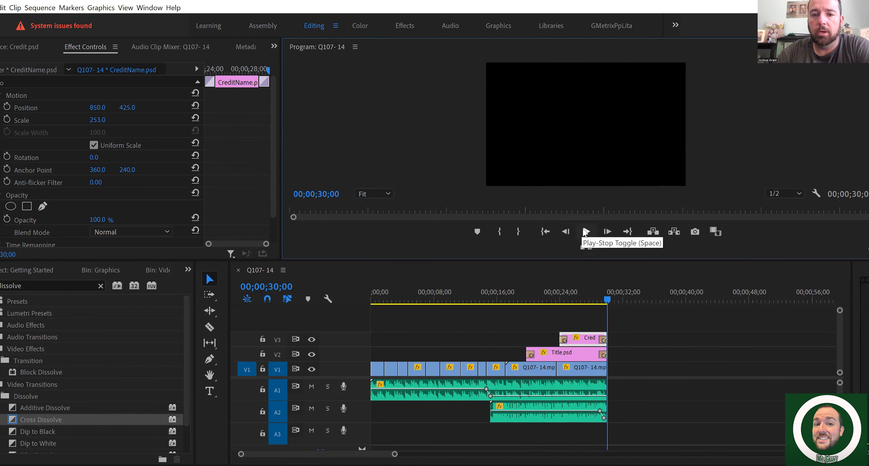
click(585, 232)
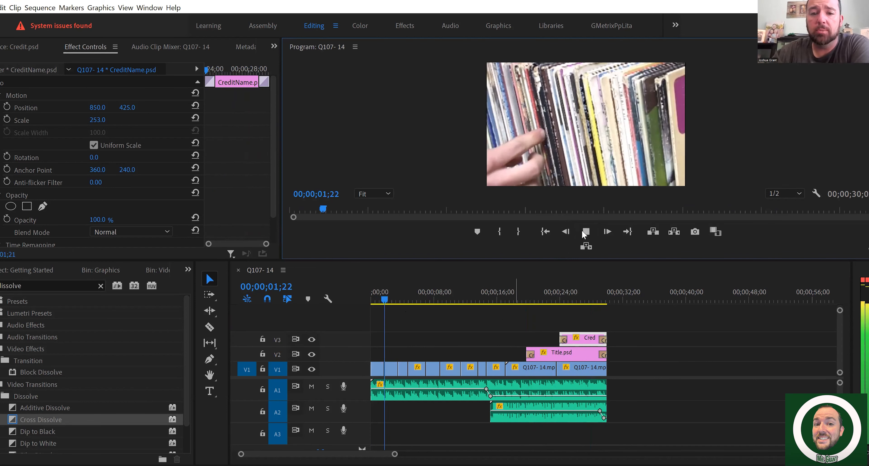
key(space)
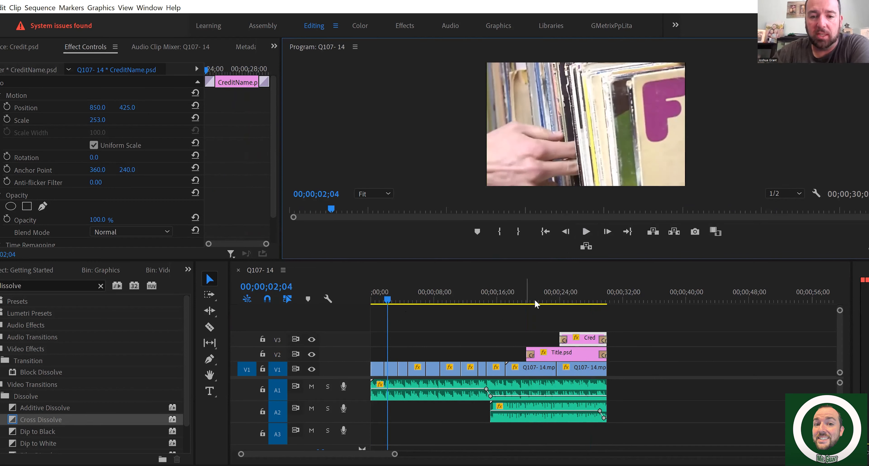
drag(388, 301, 368, 305)
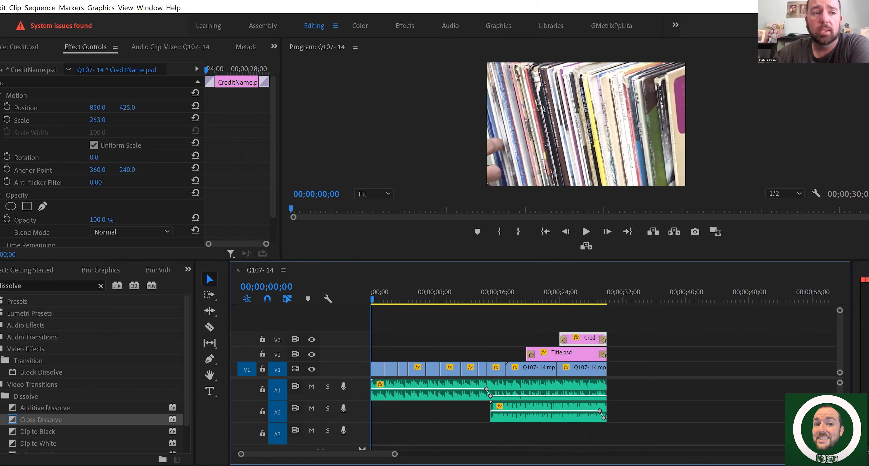
click(423, 336)
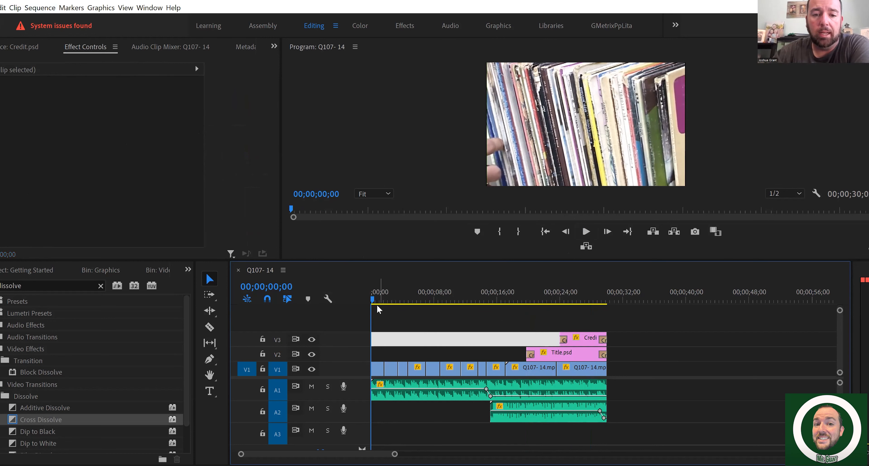
click(671, 337)
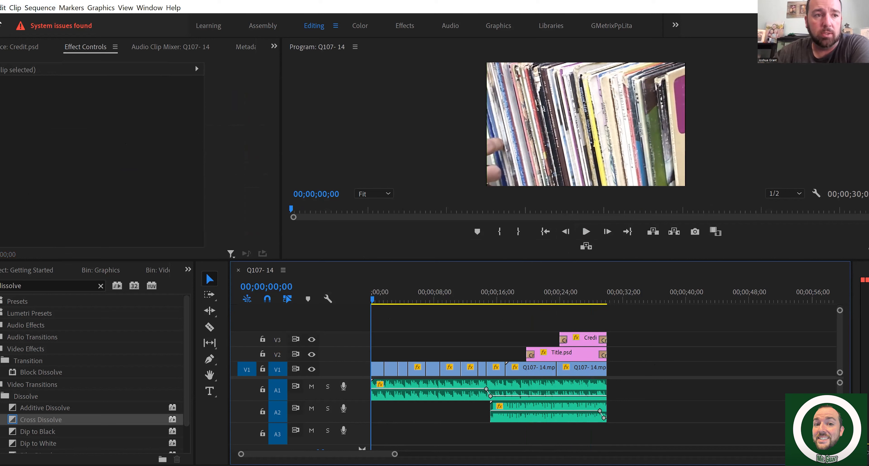
- Export the sequence as an H.264 video named Rock Station FINAL in the Getting Started folder
click(0, 8)
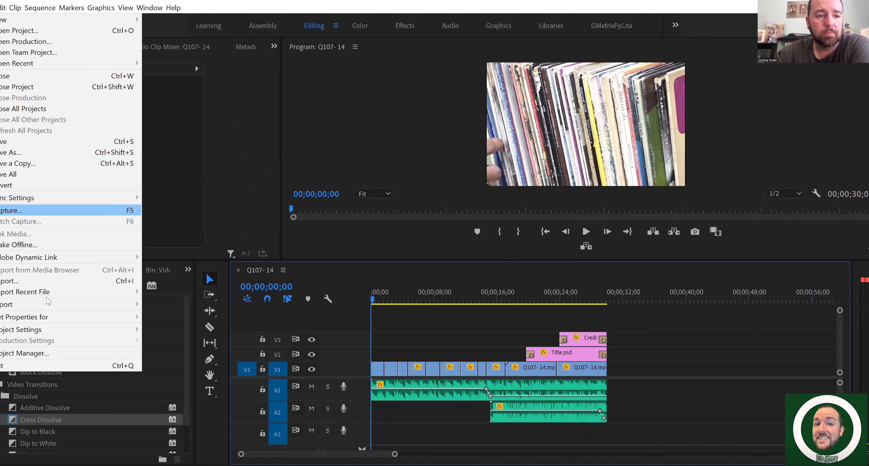
mouse_move(49, 304)
click(174, 304)
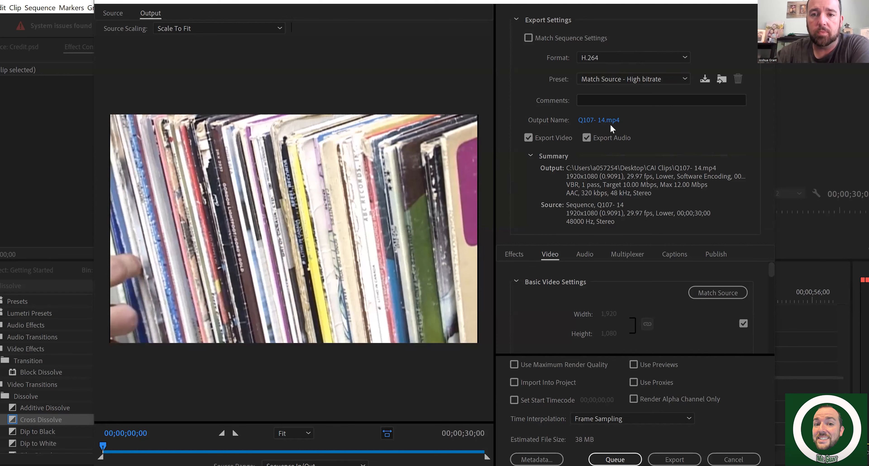
click(605, 119)
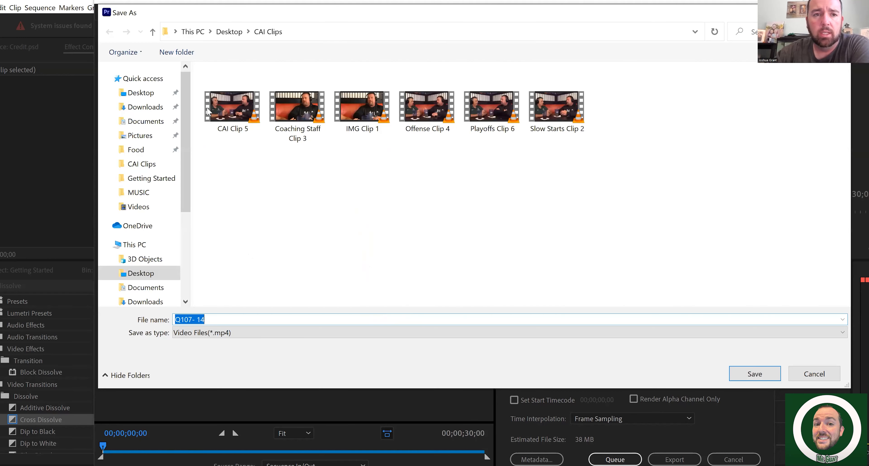
click(142, 164)
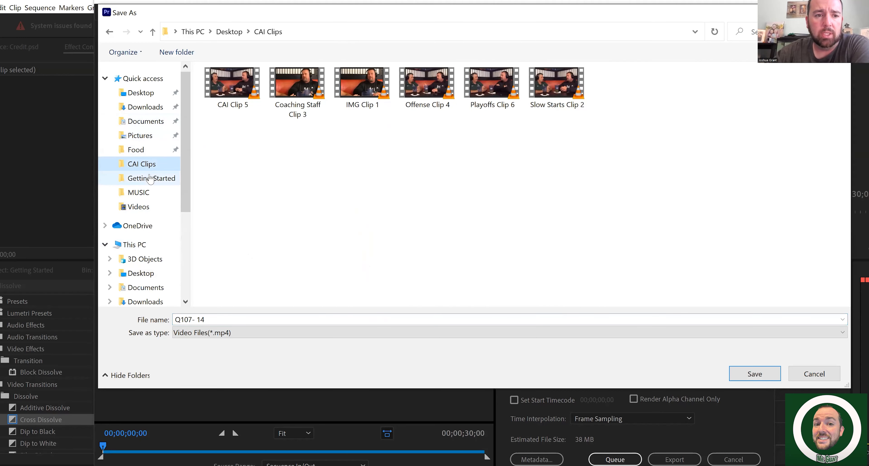
click(151, 178)
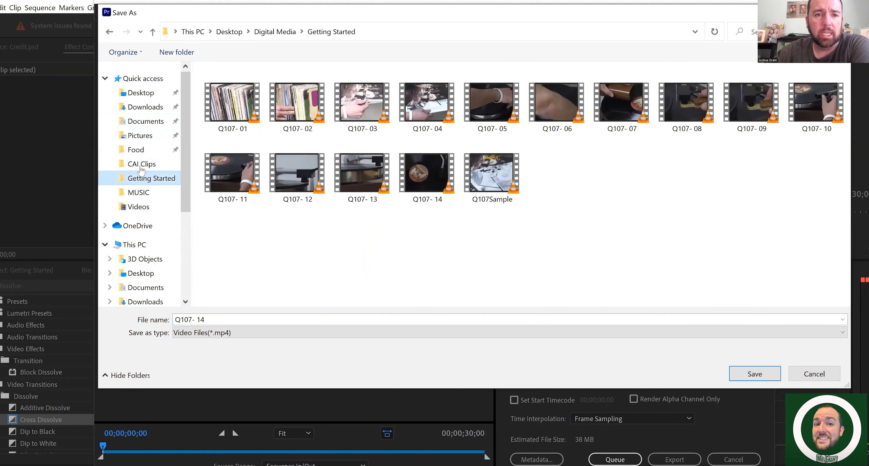
click(304, 318)
text(Rock Station FINAL)
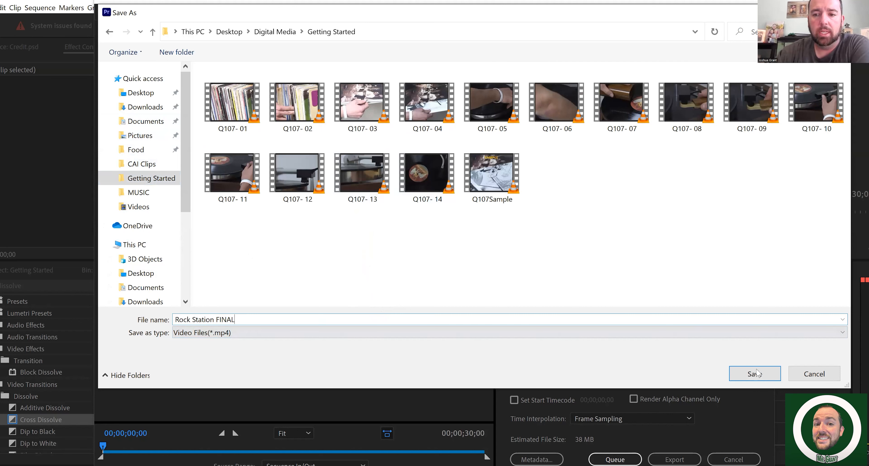
key(Return)
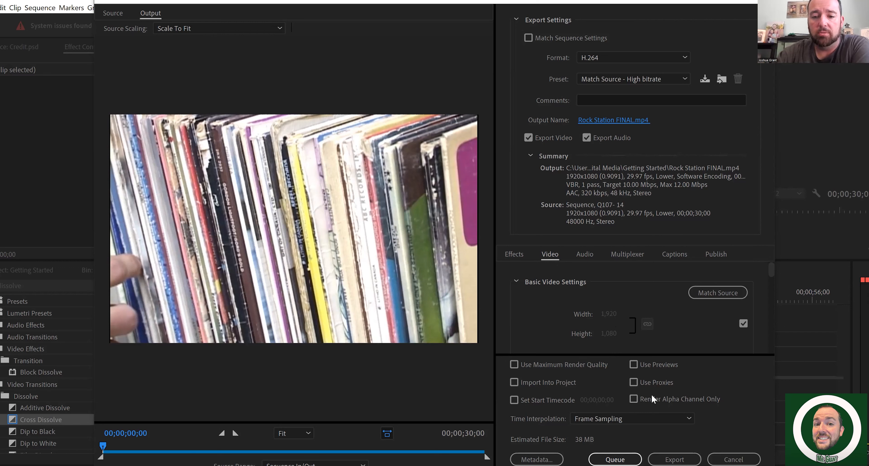
click(674, 459)
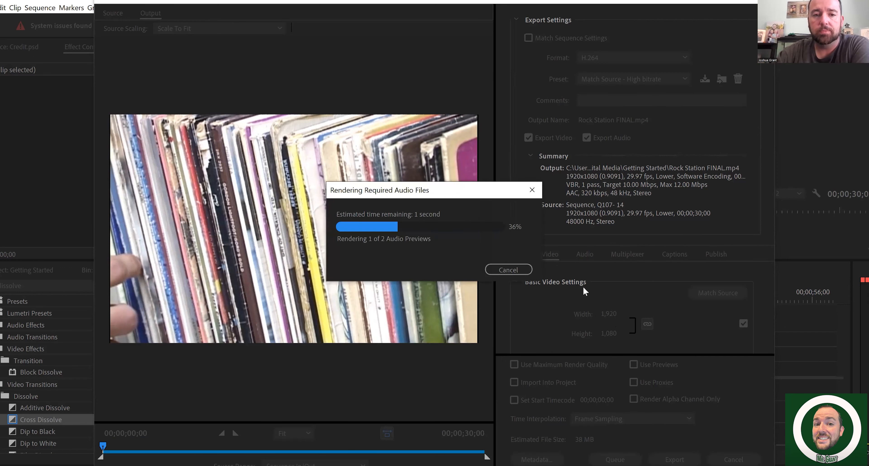